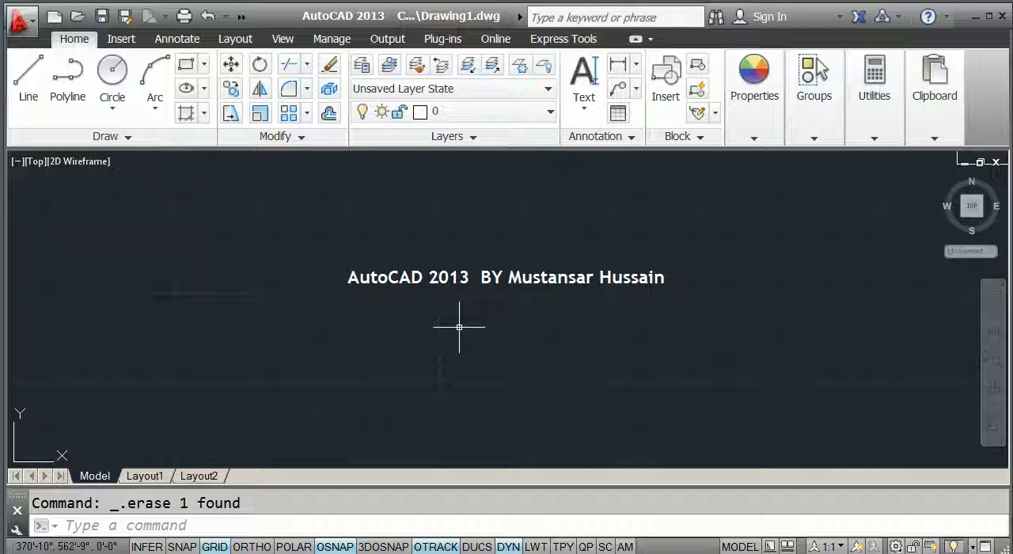
Draw a closed, irregular four-sided outline from four connected lines in the empty drawing area.
text(l)
key(Return)
click(280, 219)
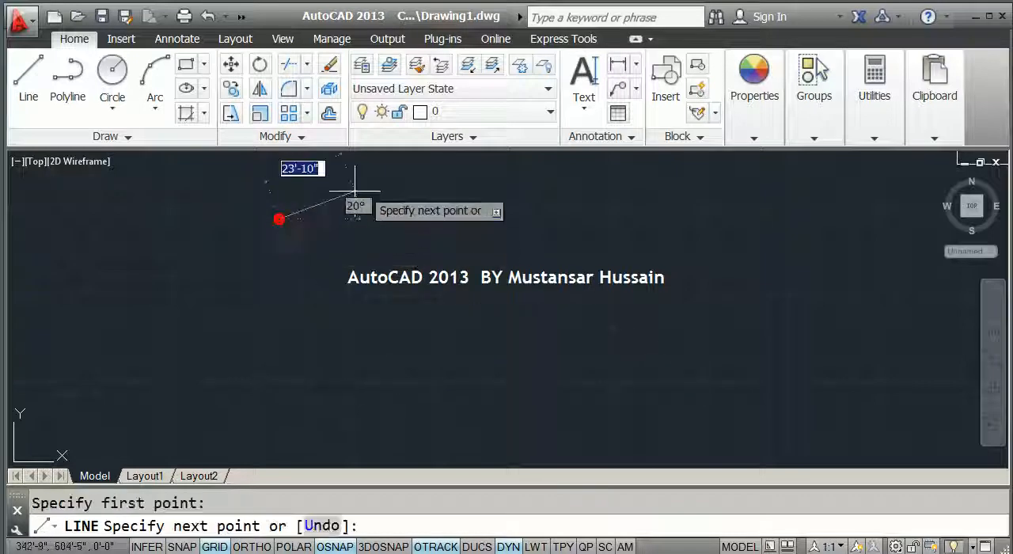
click(381, 185)
click(529, 307)
click(346, 343)
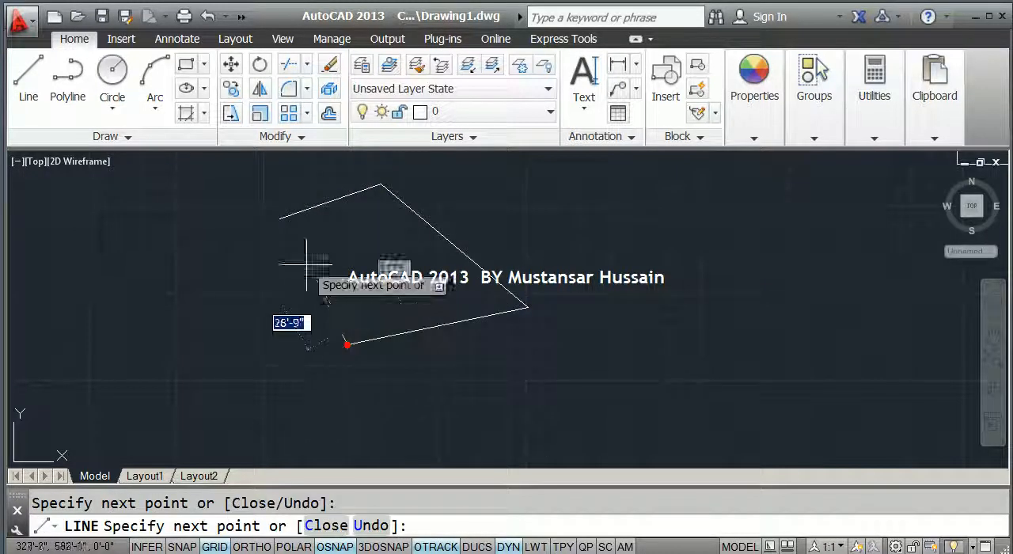
click(281, 219)
key(Escape)
Select the outline's four sides to check whether they are separate objects, and clear the selection.
click(354, 274)
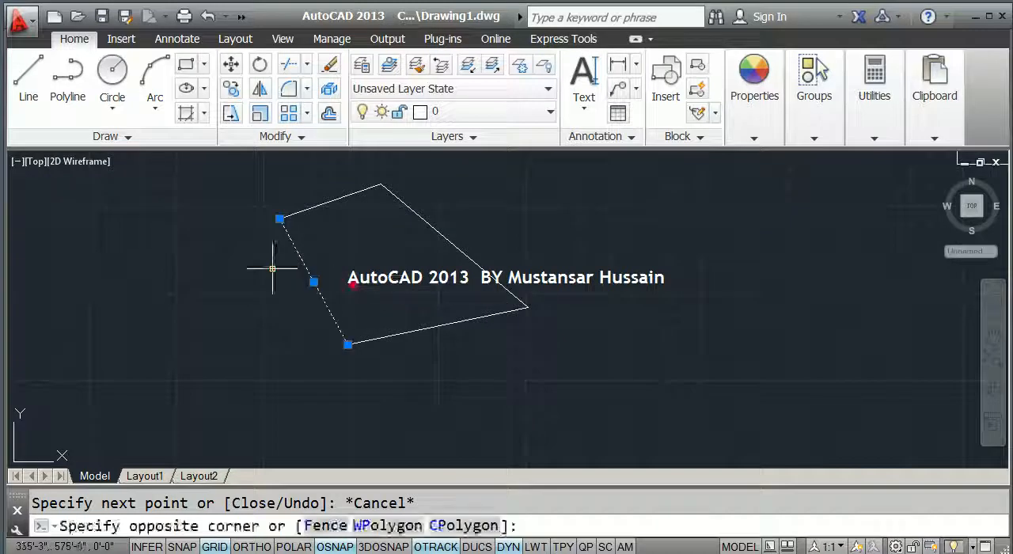
click(274, 269)
click(408, 278)
click(424, 209)
click(441, 217)
click(403, 213)
click(390, 239)
click(330, 190)
click(471, 373)
click(390, 290)
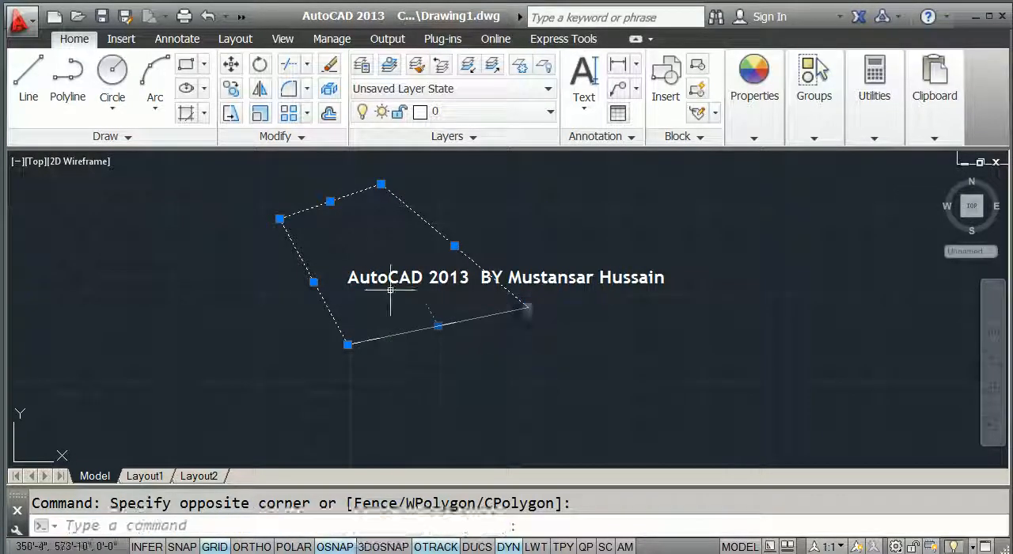
key(Escape)
mouse_move(393, 256)
middle_down()
mouse_move(323, 290)
mouse_move(325, 310)
middle_up()
scroll(323, 289, up, 2)
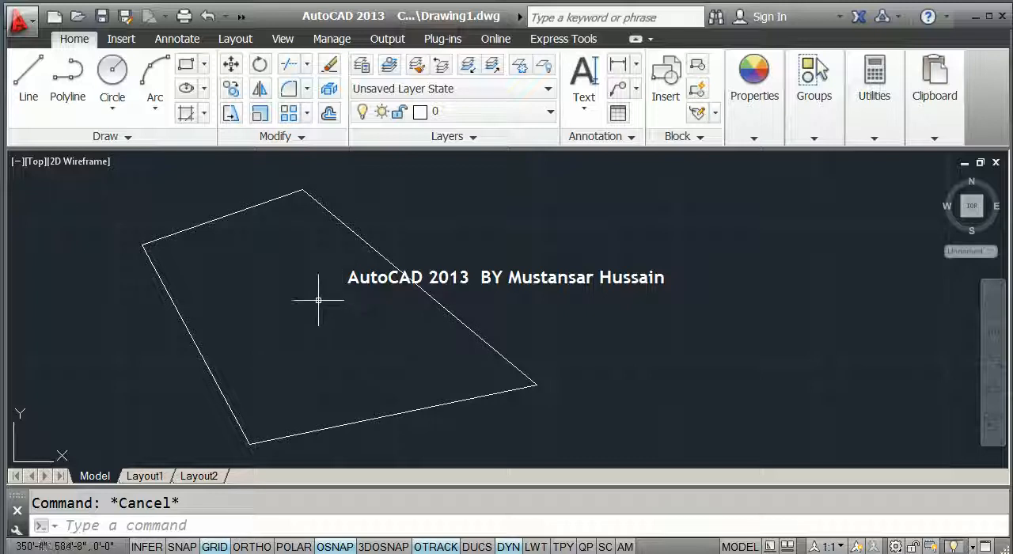
Spell out the REG command alias on the on-screen keyboard and minimize the keyboard.
click(133, 141)
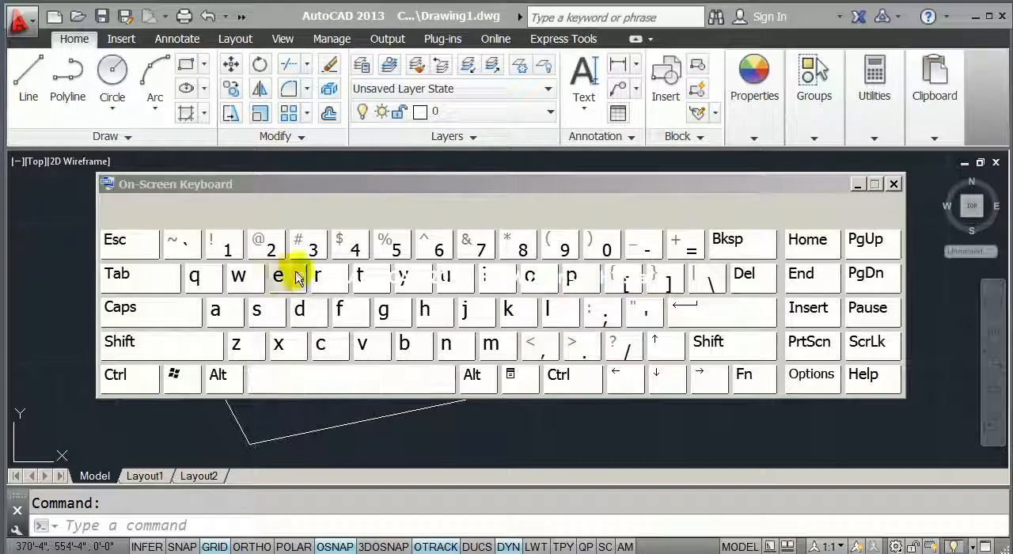
click(318, 277)
click(294, 280)
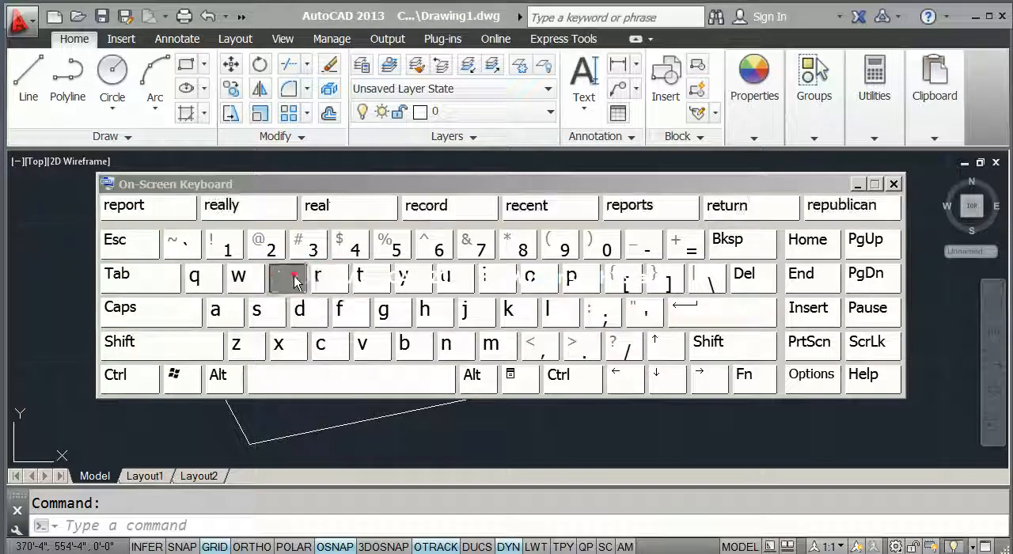
click(384, 310)
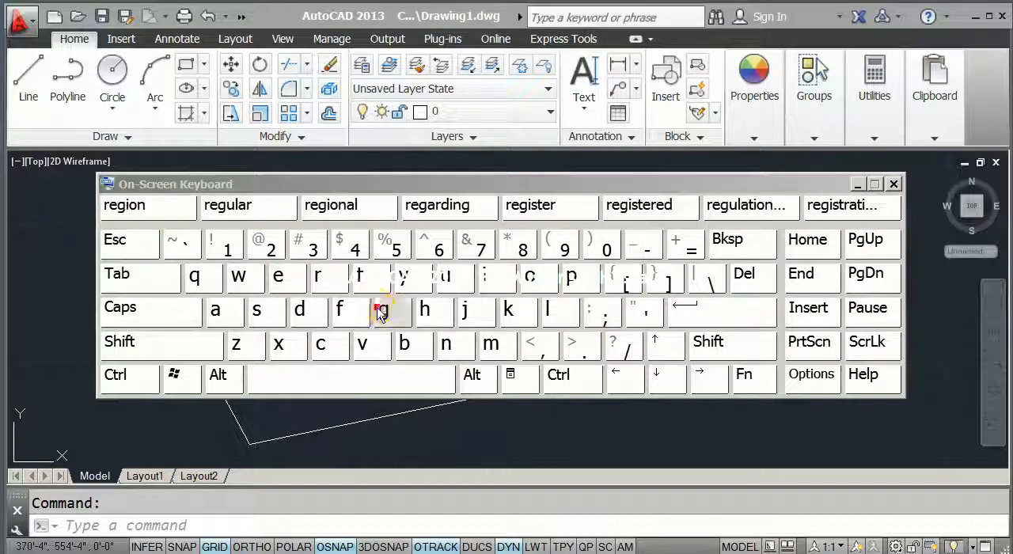
click(857, 185)
middle_drag(294, 288, 325, 266)
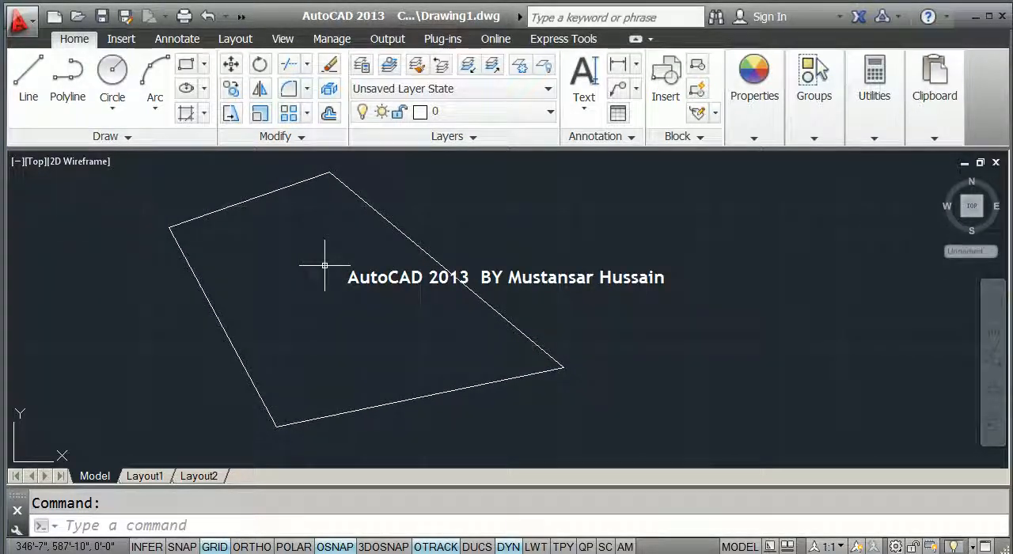
Convert the four lines of the closed four-sided outline into a region with the REGION command.
text(reg)
key(Return)
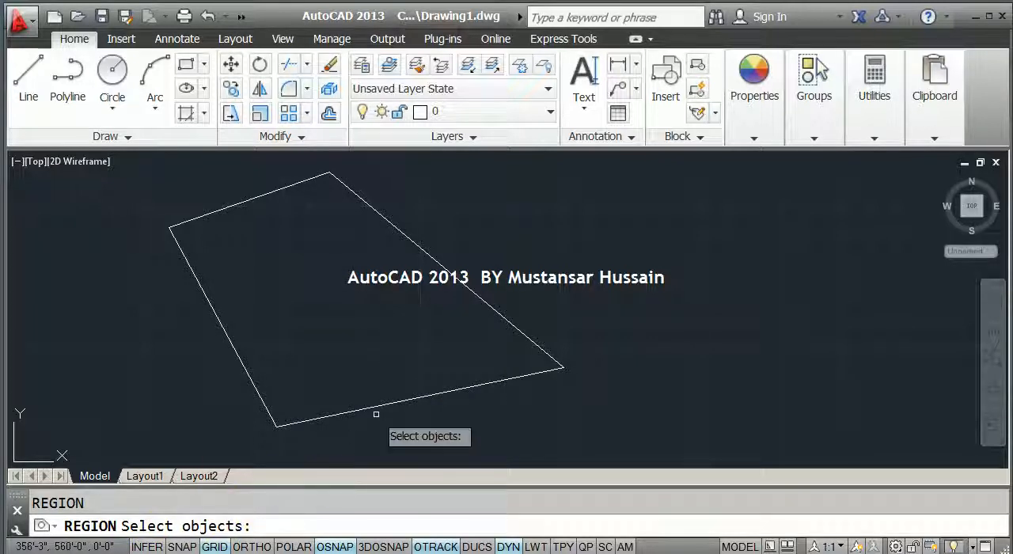
scroll(377, 413, down, 2)
click(447, 426)
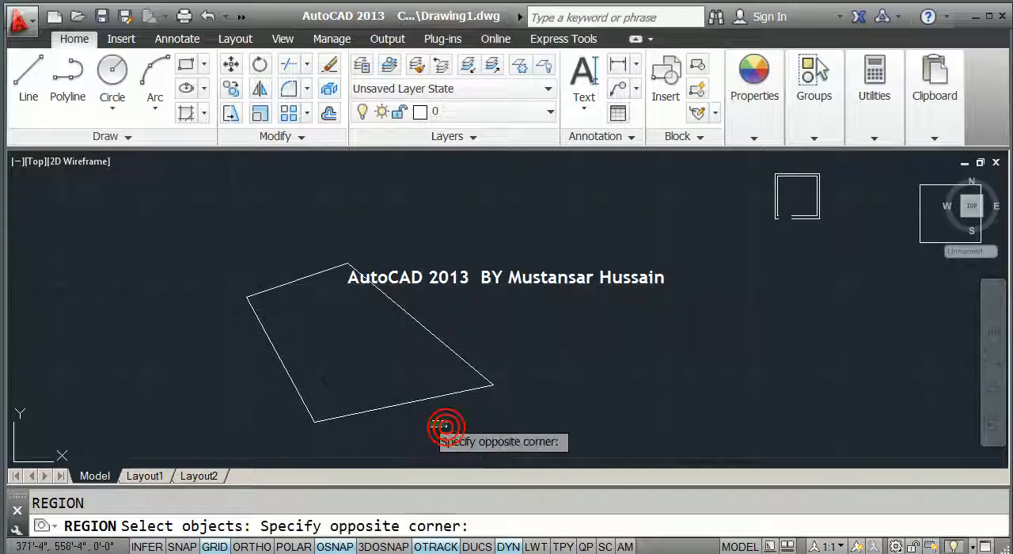
click(270, 263)
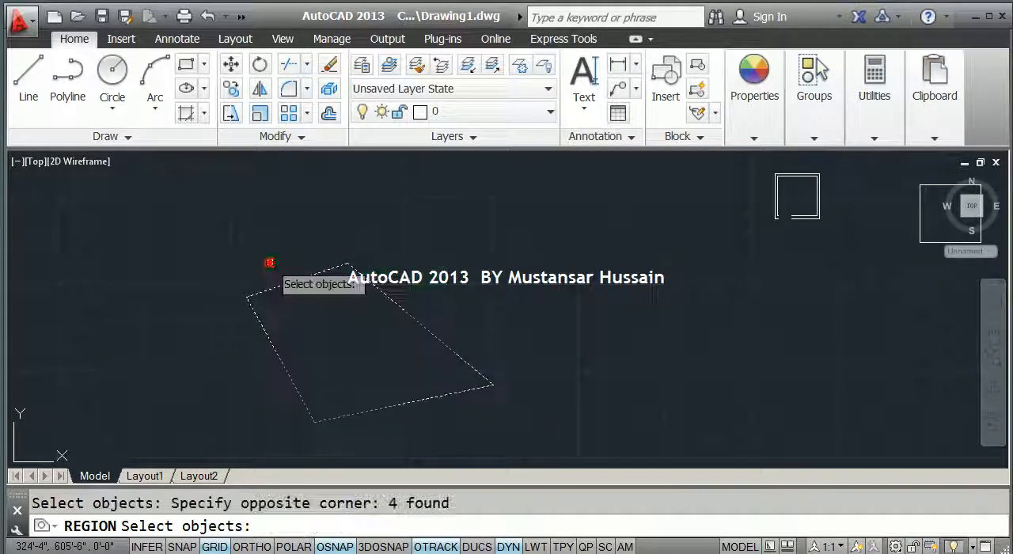
key(Return)
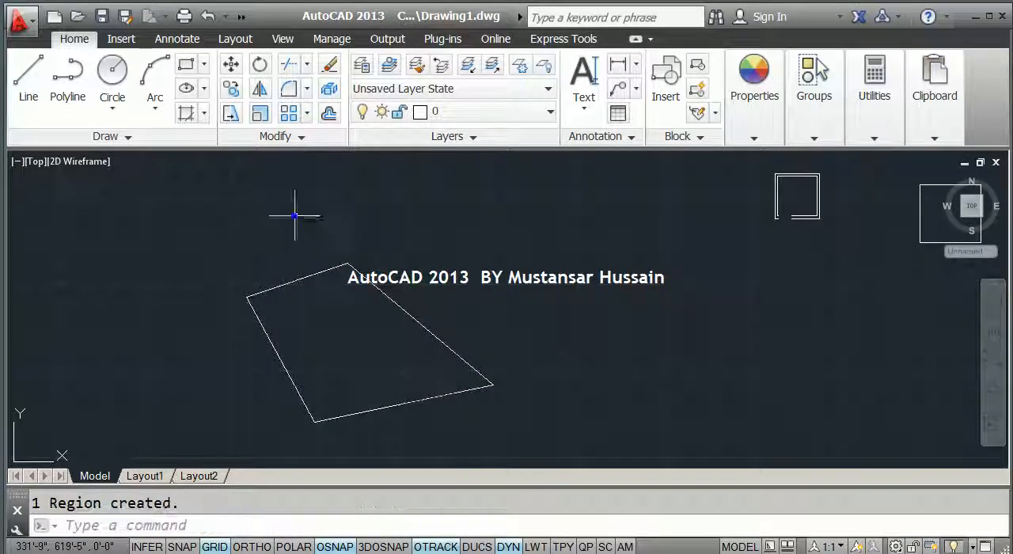
Move the four-sided region a short distance up and to the right, picking the base point inside it.
click(316, 271)
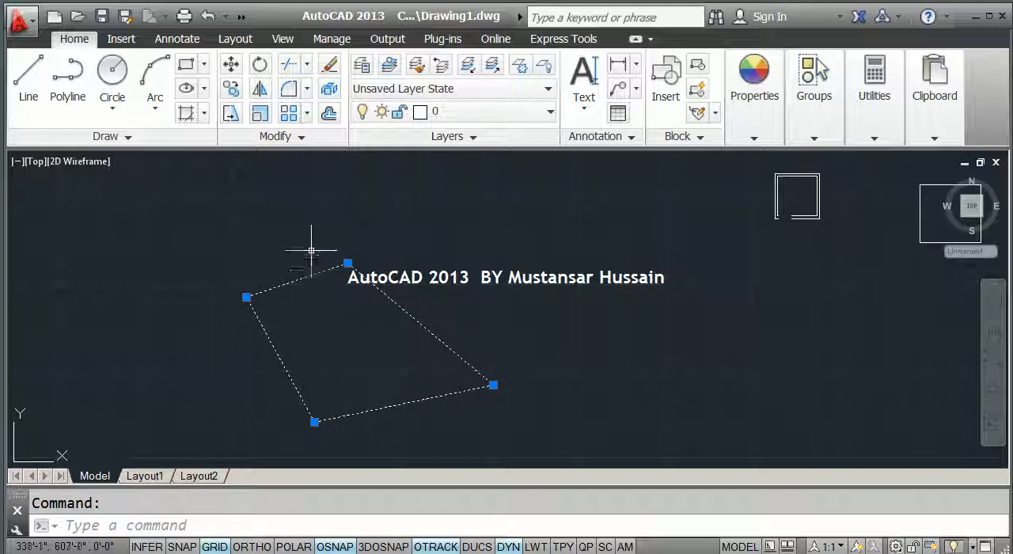
text(m)
key(Return)
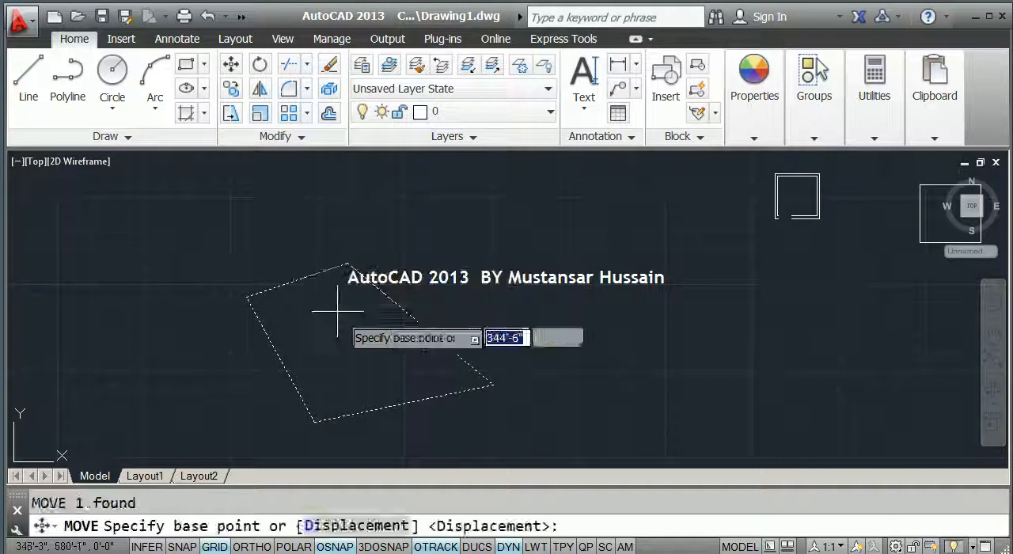
click(347, 347)
click(506, 292)
mouse_move(506, 288)
middle_down()
mouse_move(361, 317)
mouse_move(356, 302)
middle_up()
scroll(361, 315, up, 2)
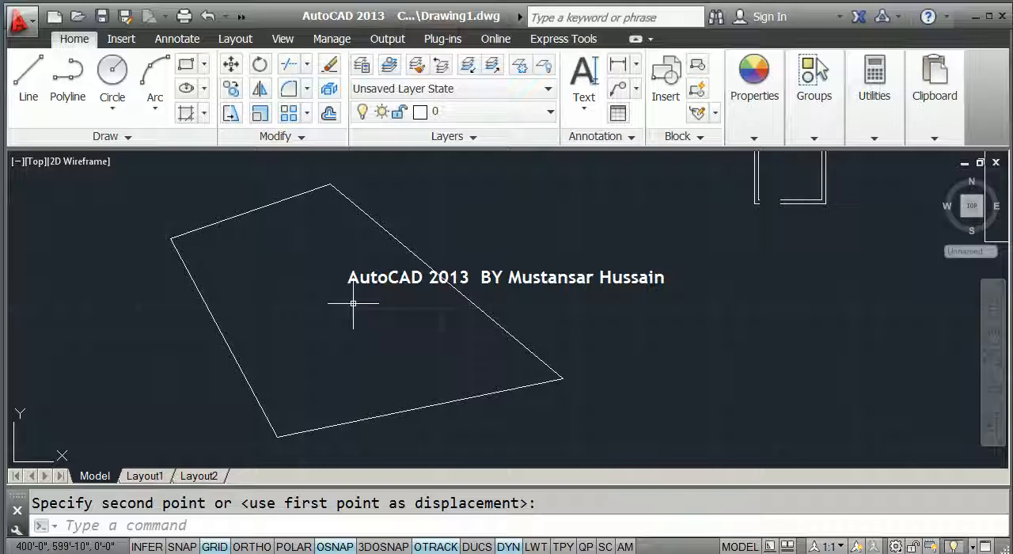
Draw three connected lines beside the four-sided region, with the last one crossing the first and leaving both ends open.
scroll(357, 301, down, 4)
scroll(379, 327, up, 2)
scroll(379, 327, up, 2)
key(Escape)
text(l)
key(Return)
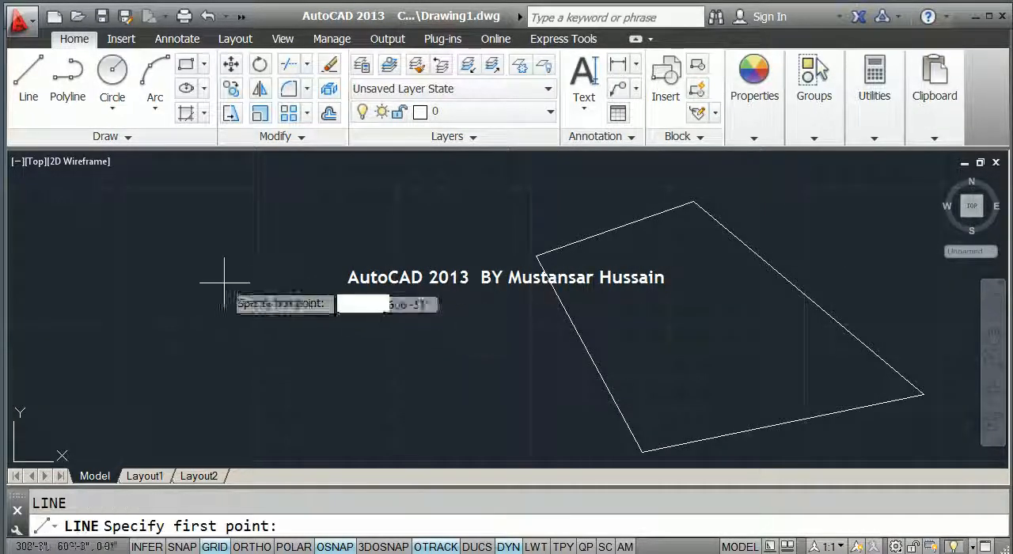
click(204, 265)
click(344, 355)
click(233, 214)
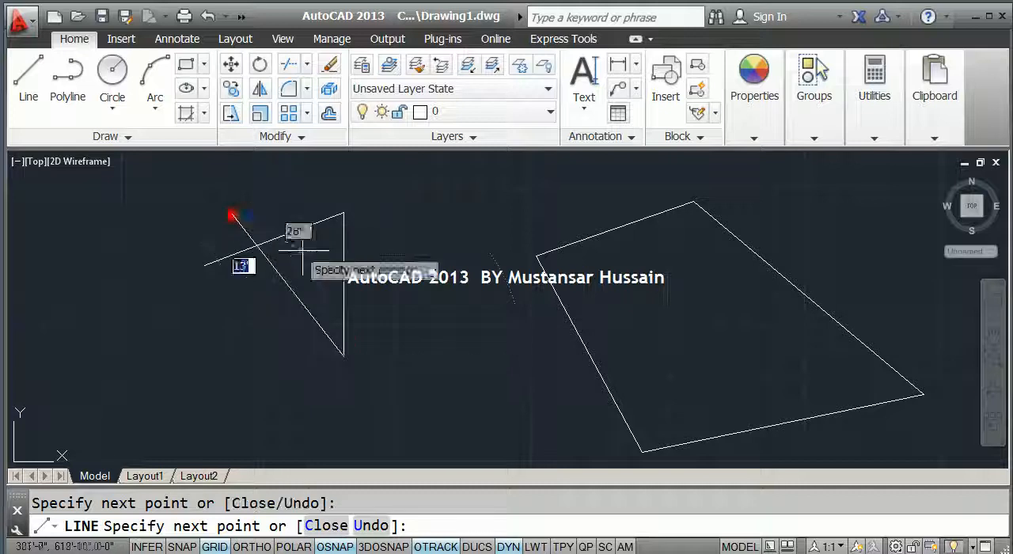
key(Escape)
Try to convert the three crossing, open-ended lines into a region.
scroll(230, 270, up, 2)
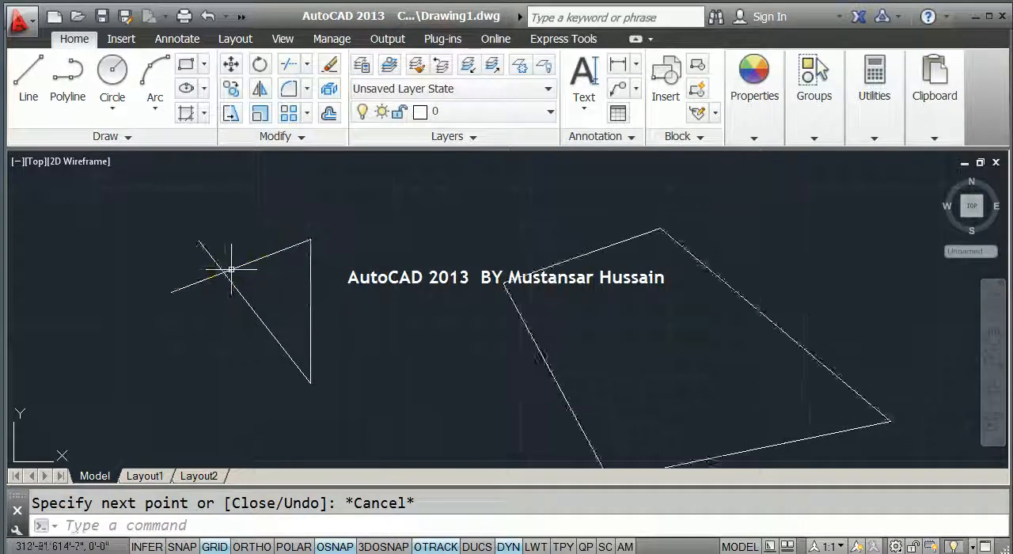
text(reg)
key(Return)
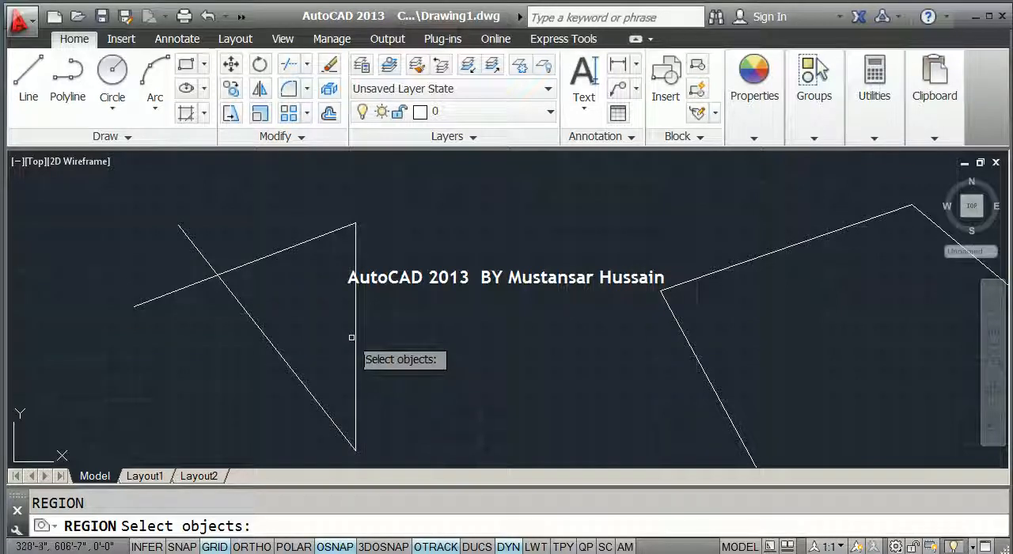
click(368, 388)
click(226, 245)
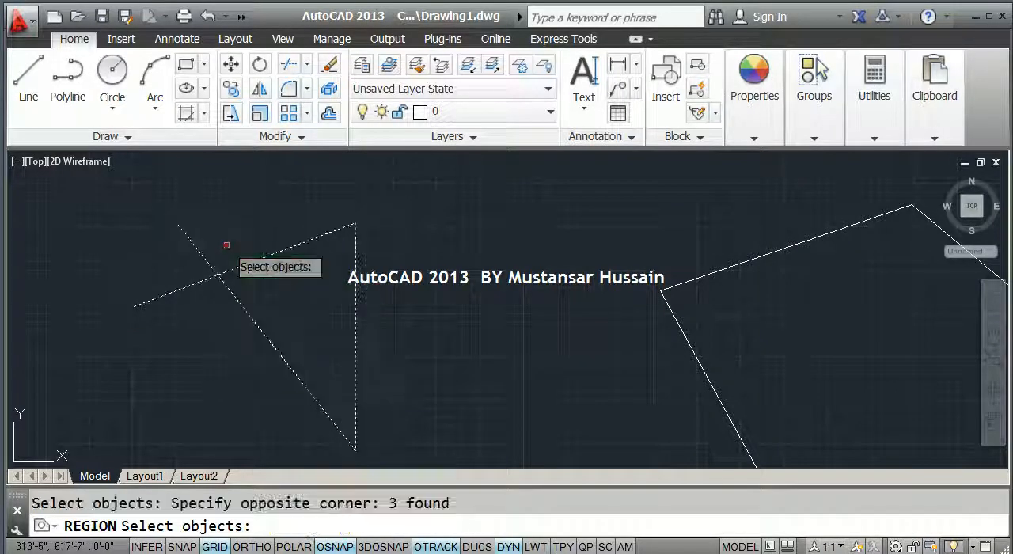
key(Return)
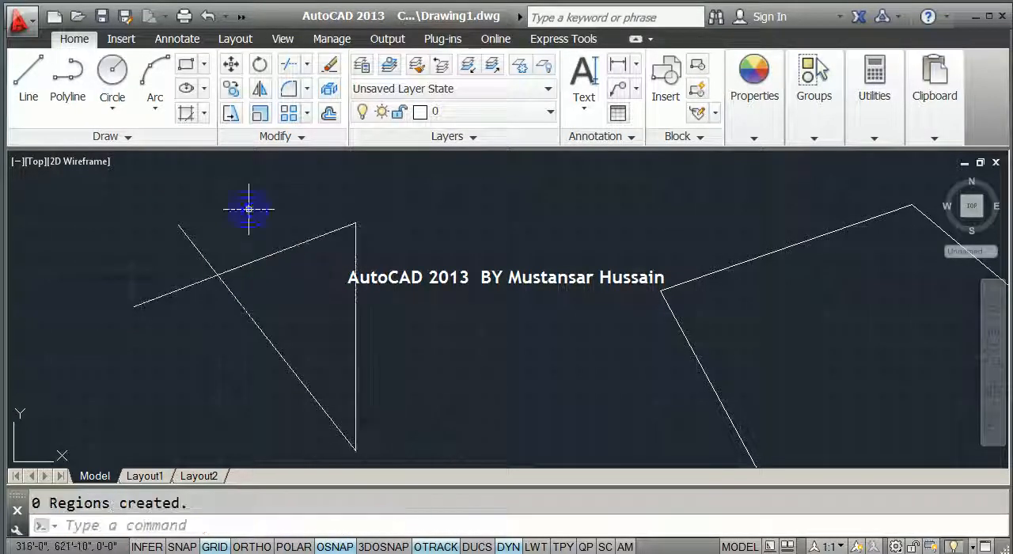
Stretch the diagonal line's loose end onto the free endpoint of the sloping line to close the triangle.
click(272, 253)
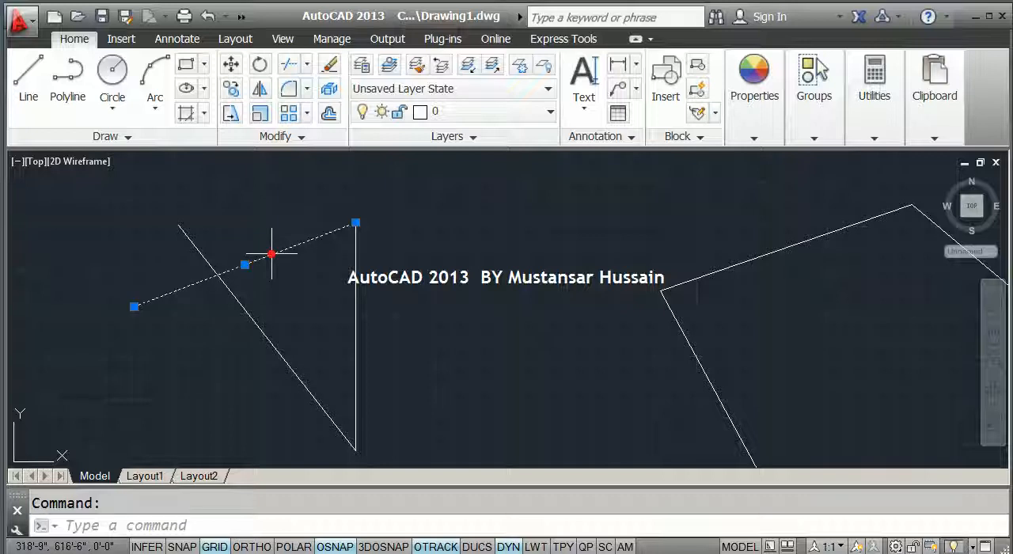
click(253, 319)
click(250, 321)
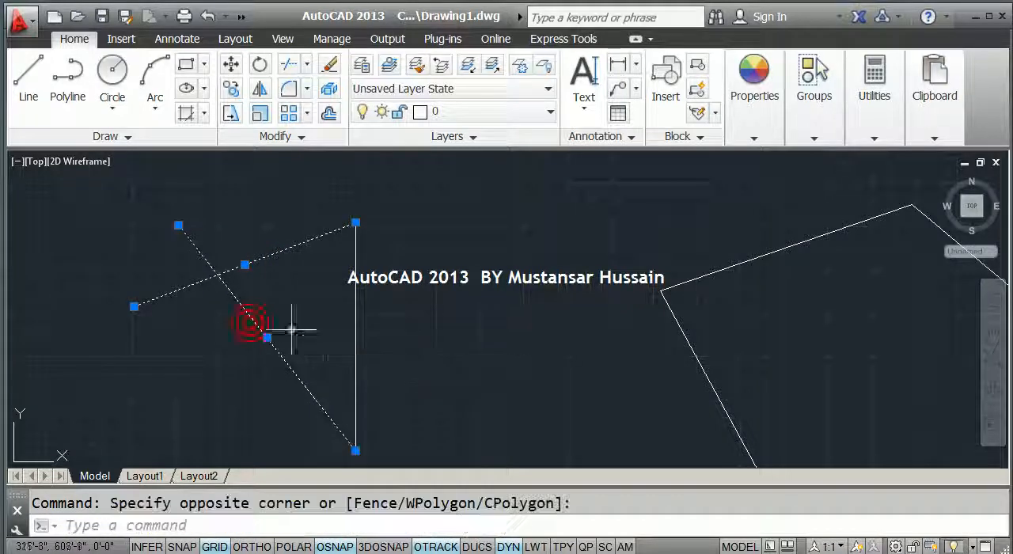
click(358, 333)
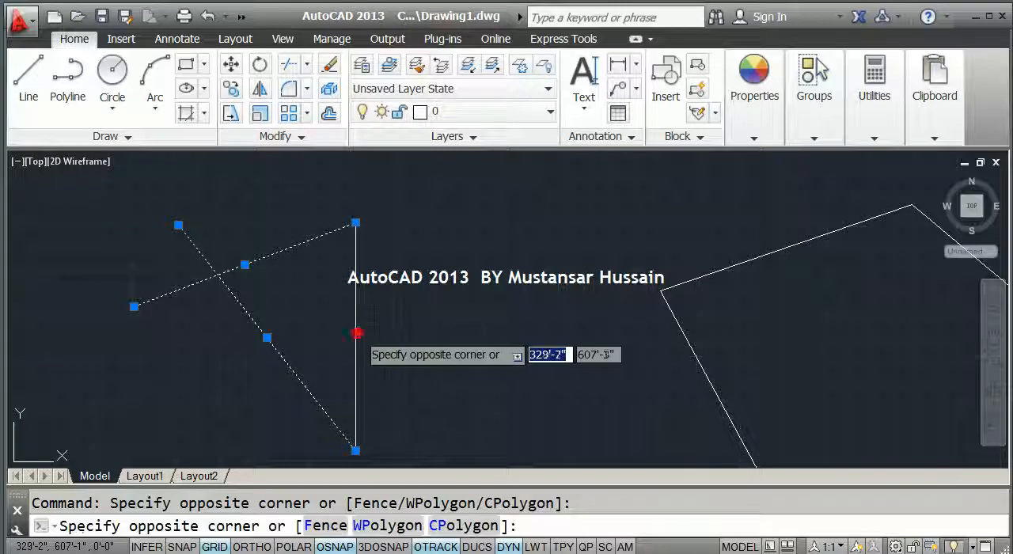
click(357, 334)
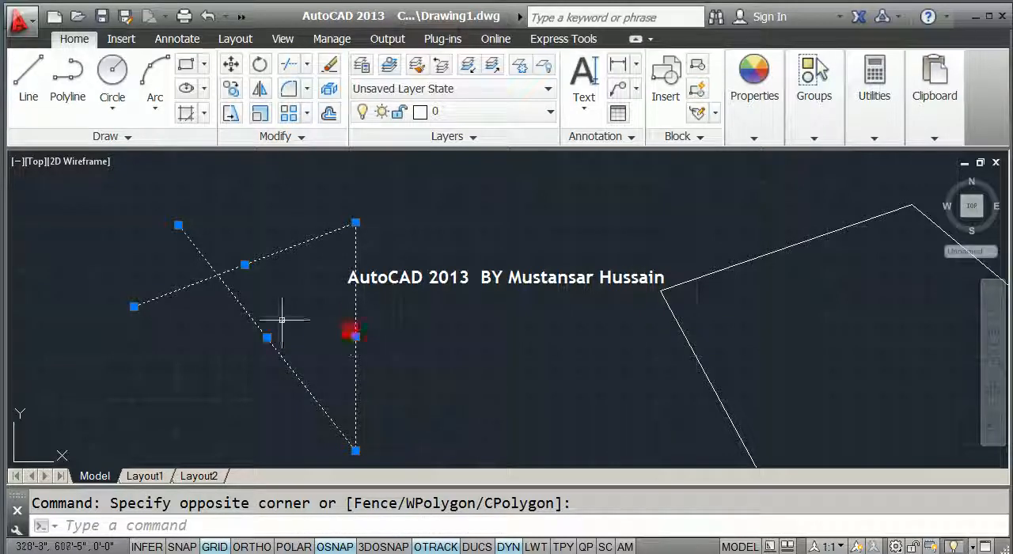
click(181, 224)
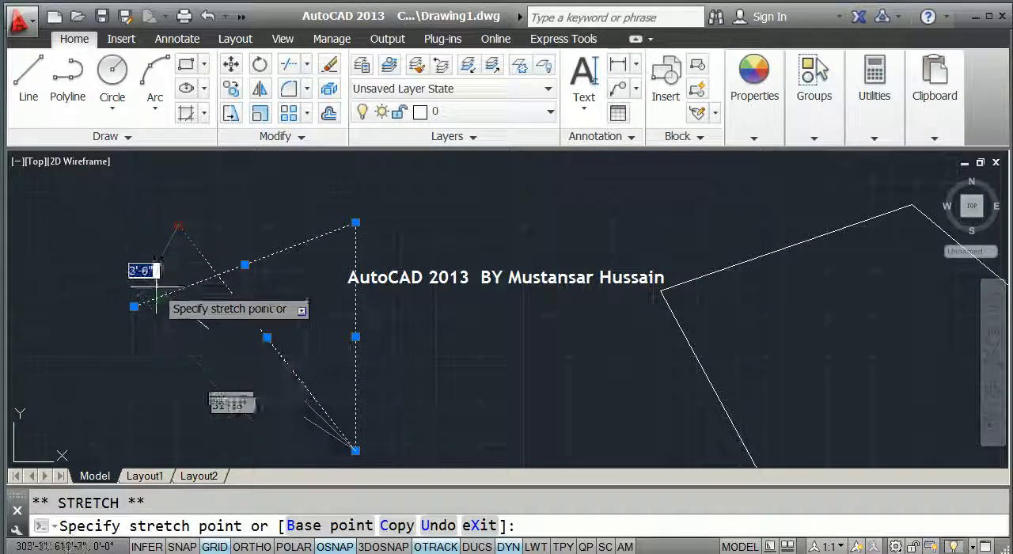
click(134, 306)
key(Escape)
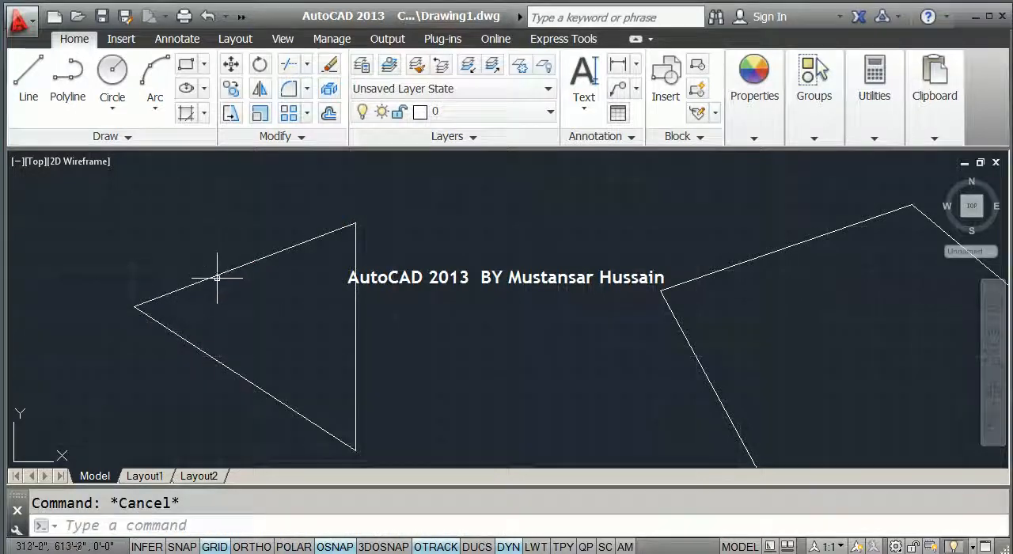
Convert the three lines of the closed triangle into a region.
middle_drag(220, 275, 245, 255)
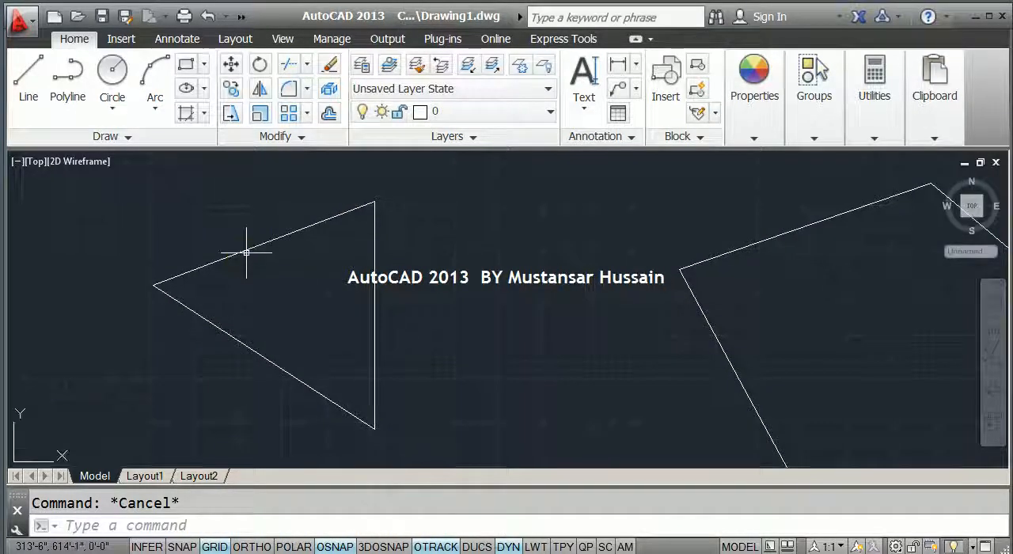
key(Return)
click(407, 378)
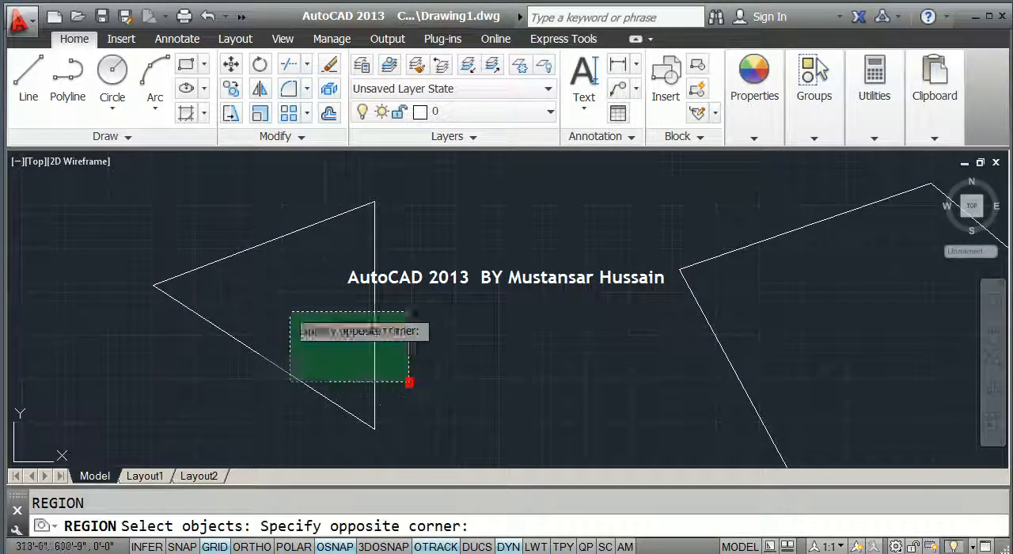
click(218, 241)
key(Return)
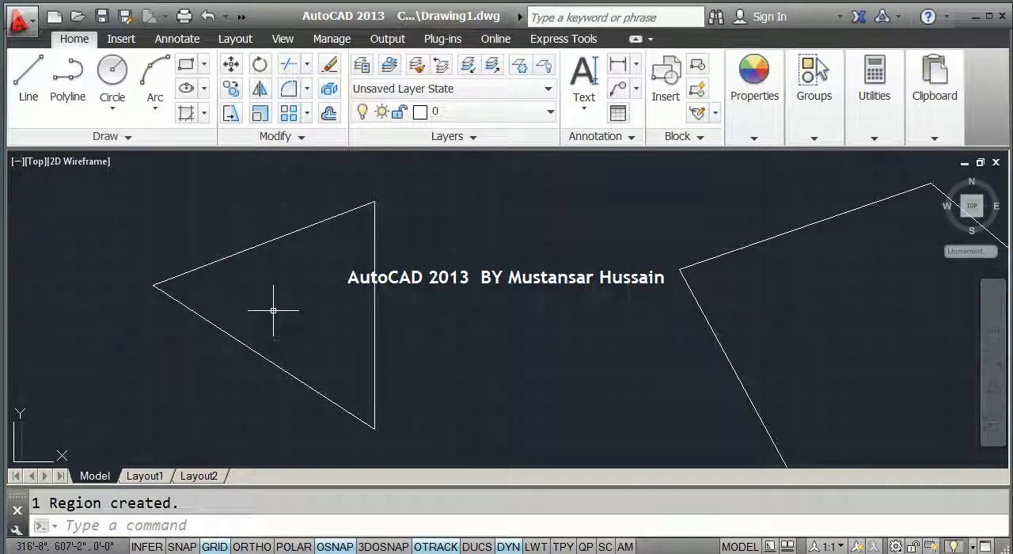
Move the triangular region to the right, next to the four-sided region.
text(m)
key(Return)
click(271, 405)
click(245, 312)
key(Return)
click(289, 314)
click(511, 323)
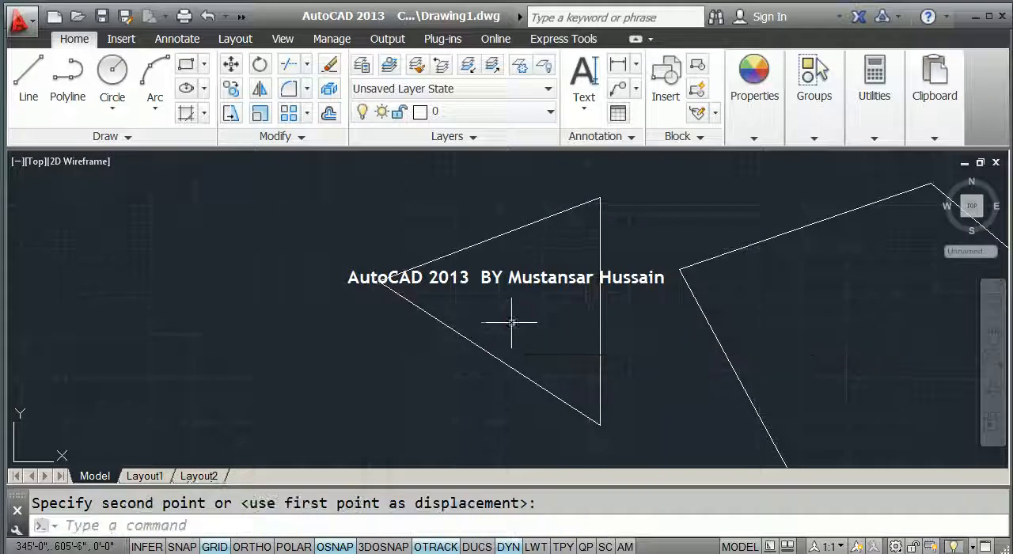
Draw a single horizontal line above the existing square, with Ortho mode turned on.
scroll(468, 312, down, 2)
mouse_move(763, 333)
middle_down()
mouse_move(388, 343)
mouse_move(291, 321)
middle_up()
scroll(683, 312, down, 2)
mouse_move(785, 294)
middle_down()
mouse_move(321, 411)
mouse_move(419, 335)
middle_up()
scroll(293, 406, up, 5)
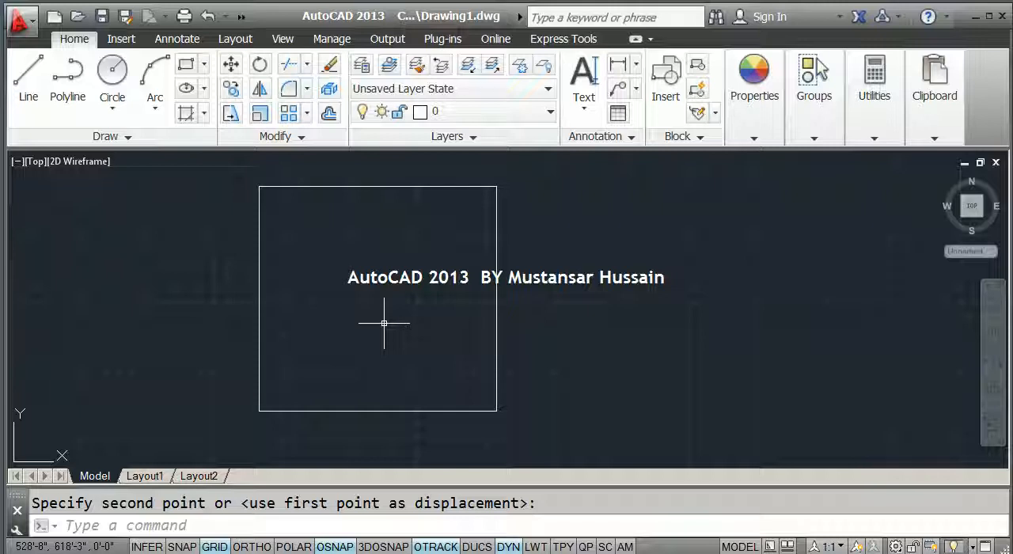
scroll(384, 323, down, 2)
middle_drag(382, 279, 337, 392)
text(l)
key(Return)
click(259, 266)
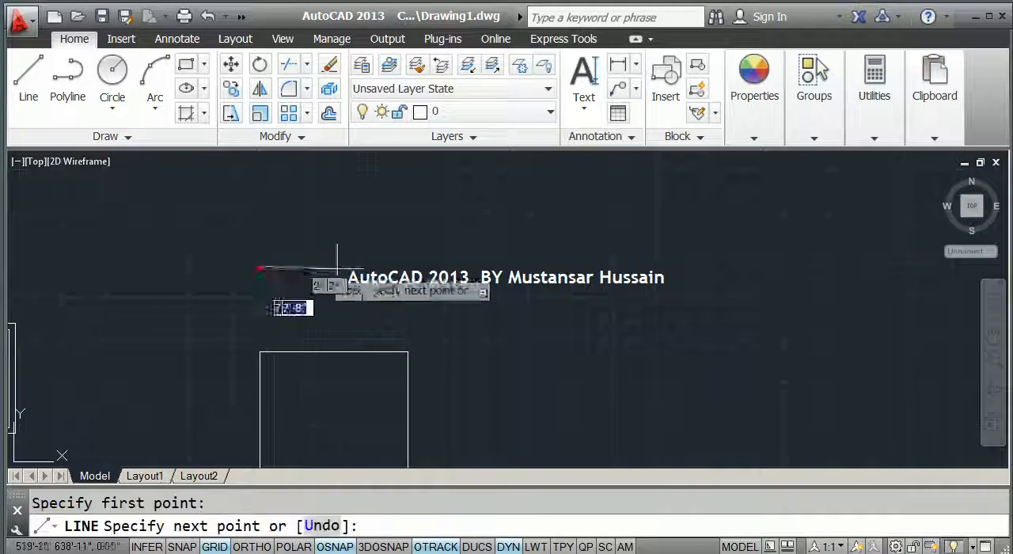
key(F8)
click(413, 266)
key(Escape)
scroll(388, 290, up, 4)
mouse_move(344, 271)
middle_down()
mouse_move(387, 291)
mouse_move(354, 280)
middle_up()
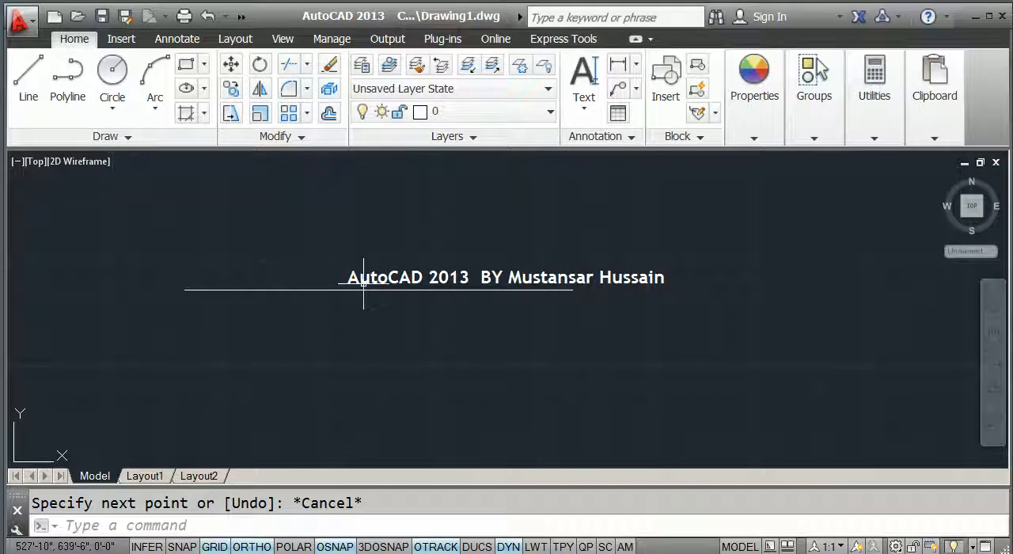
click(300, 139)
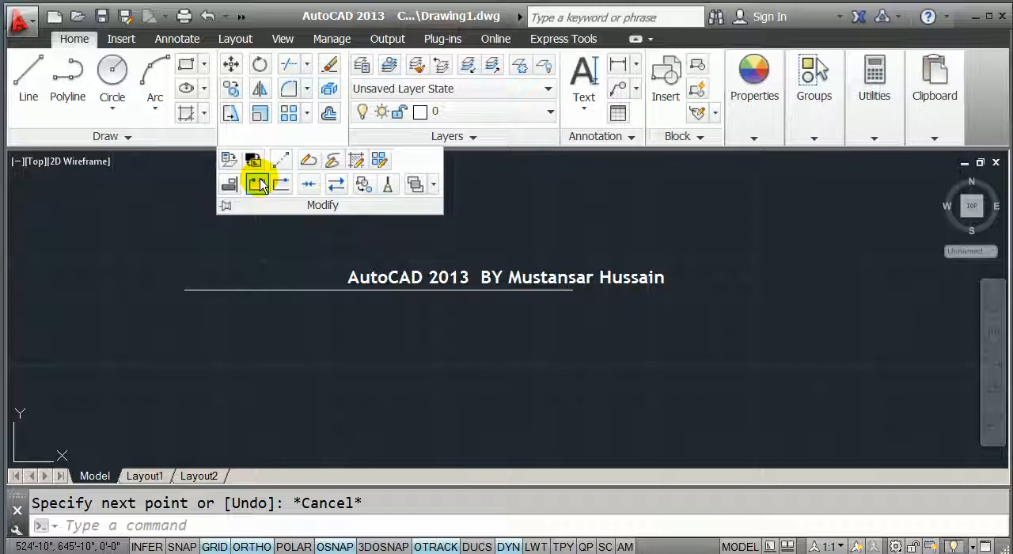
click(257, 184)
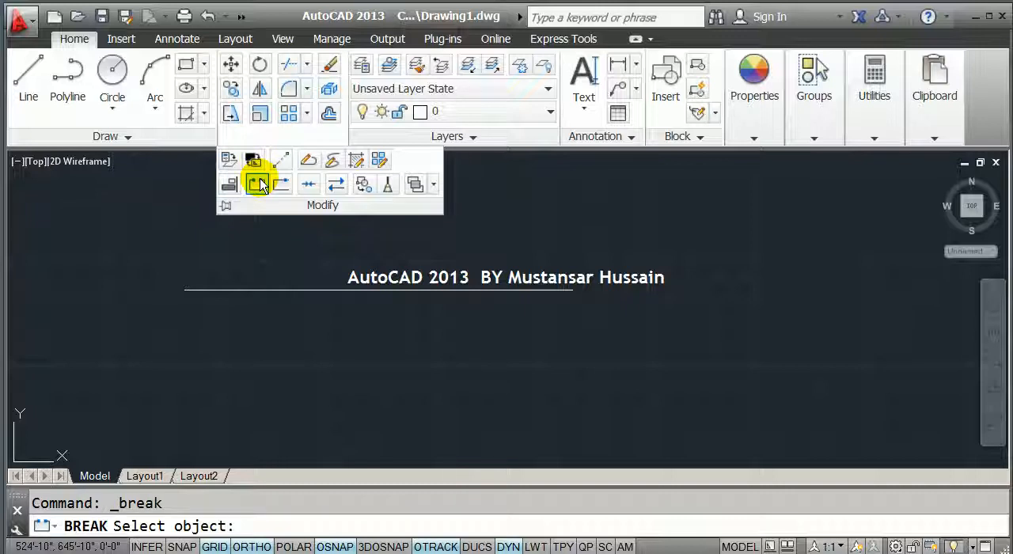
key(Escape)
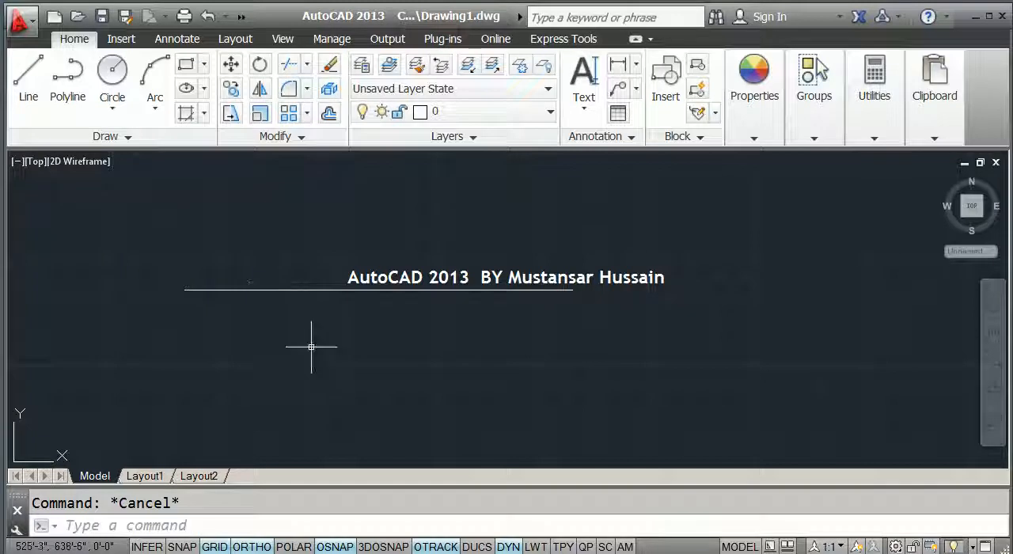
click(420, 553)
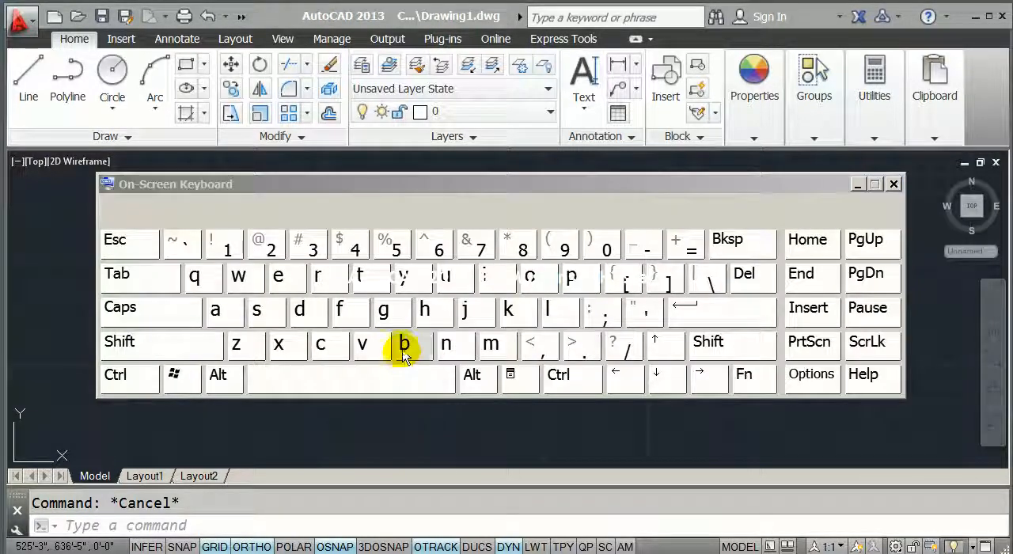
click(404, 348)
click(320, 276)
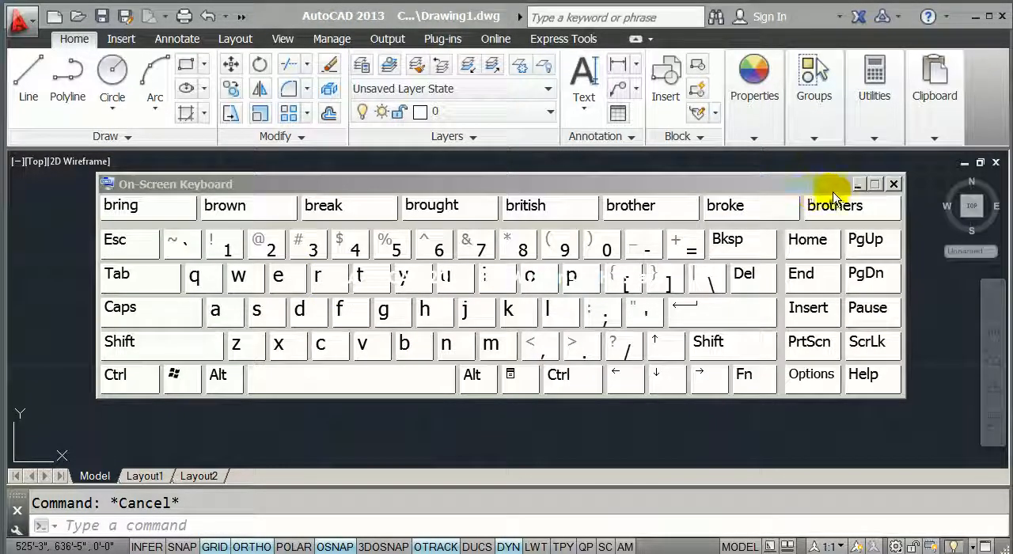
click(858, 184)
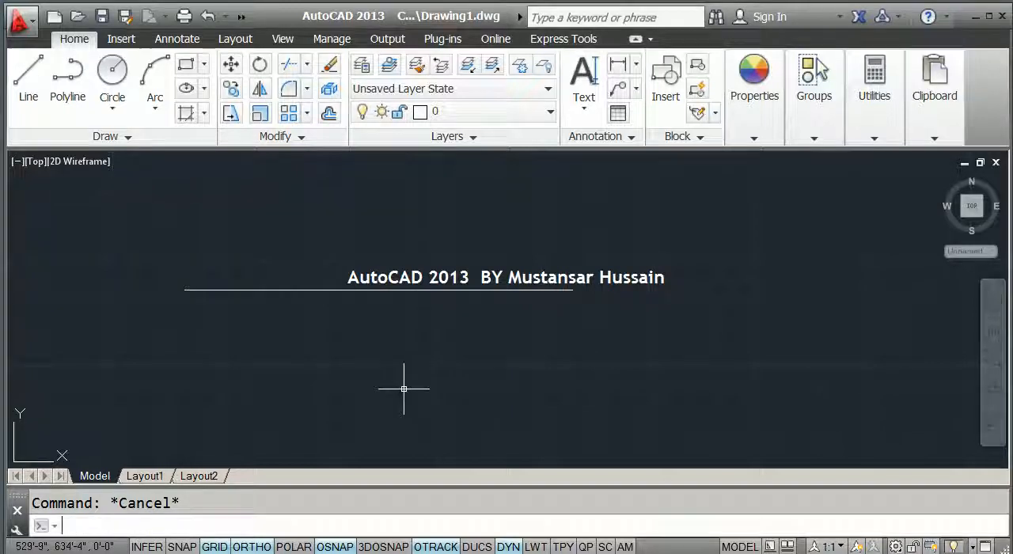
Break the horizontal line above the square with the First point option, removing the part between a point left of centre and its midpoint.
text(br)
key(Return)
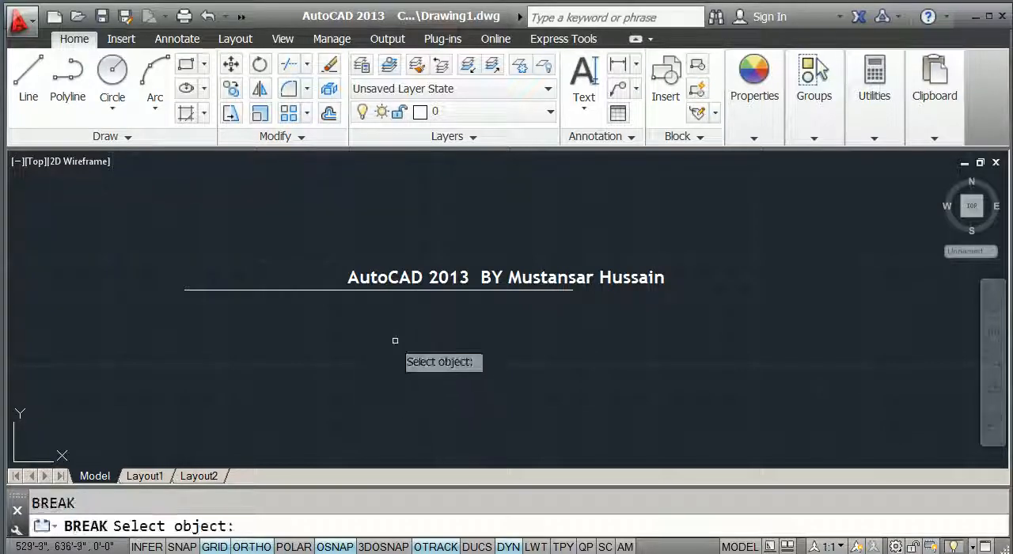
click(312, 316)
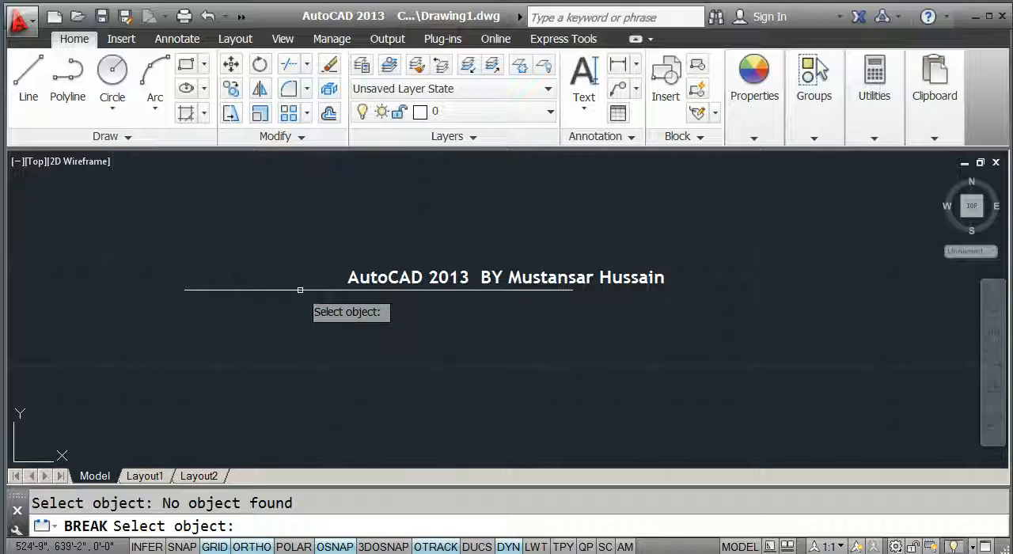
click(300, 290)
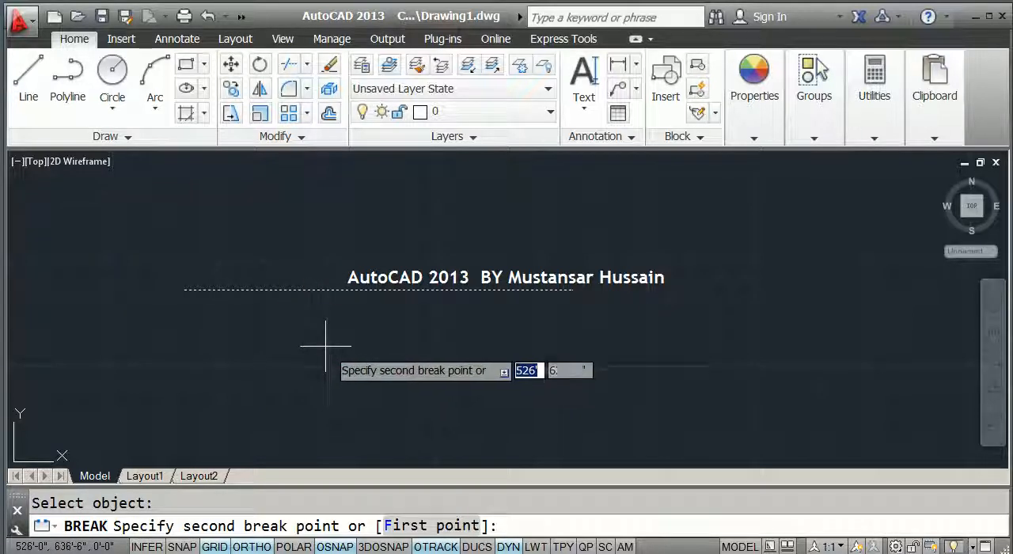
click(417, 529)
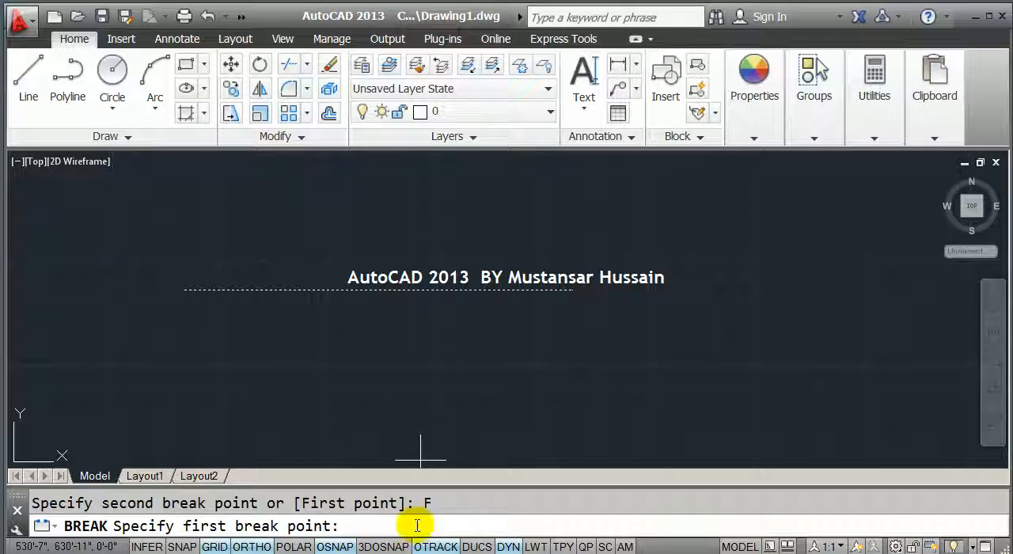
click(305, 289)
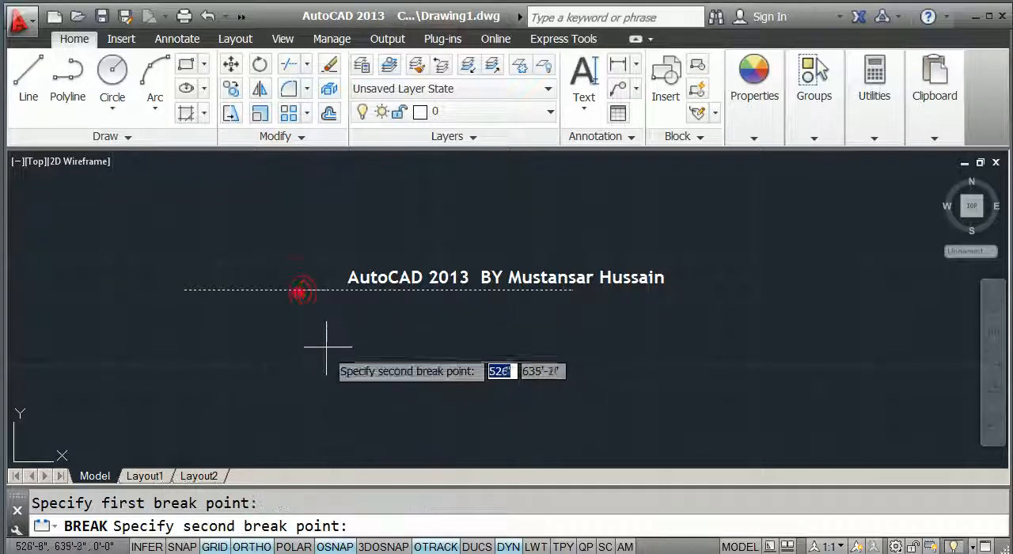
click(379, 290)
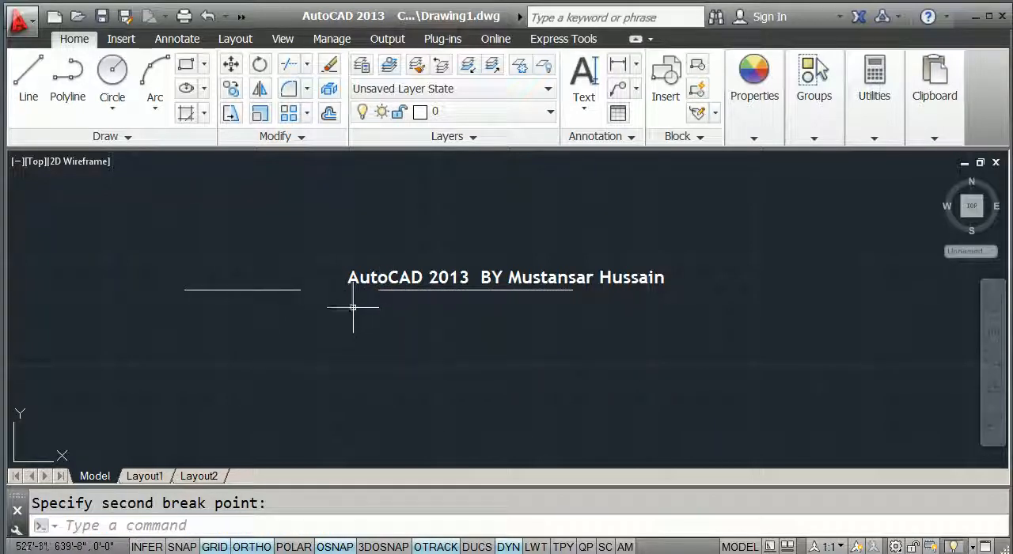
Try to break the square's bottom line with the First point option, from its midpoint to a point on the left side.
scroll(318, 289, up, 1)
scroll(318, 289, down, 1)
middle_drag(333, 323, 329, 188)
scroll(339, 209, down, 1)
middle_drag(354, 389, 384, 261)
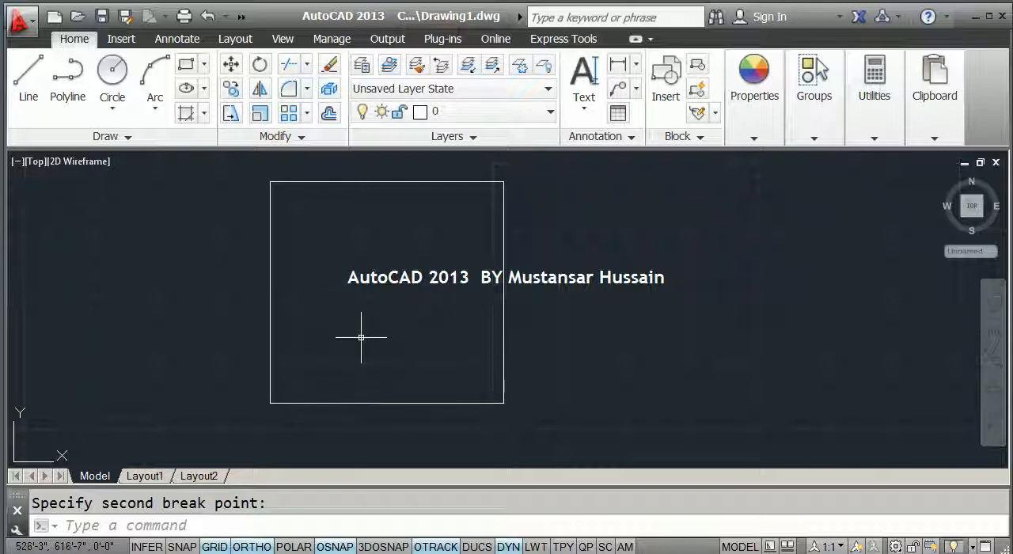
key(Escape)
text(br)
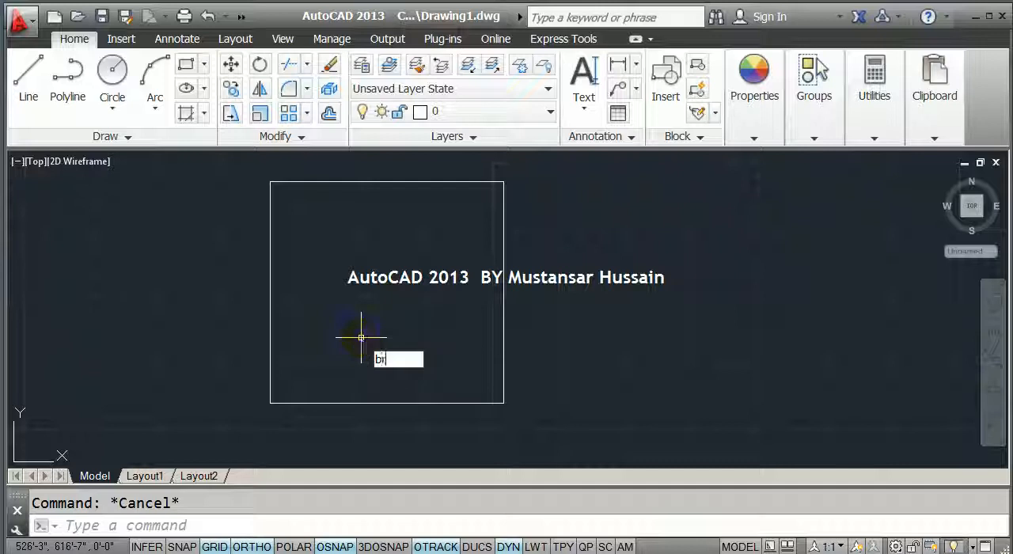
key(Return)
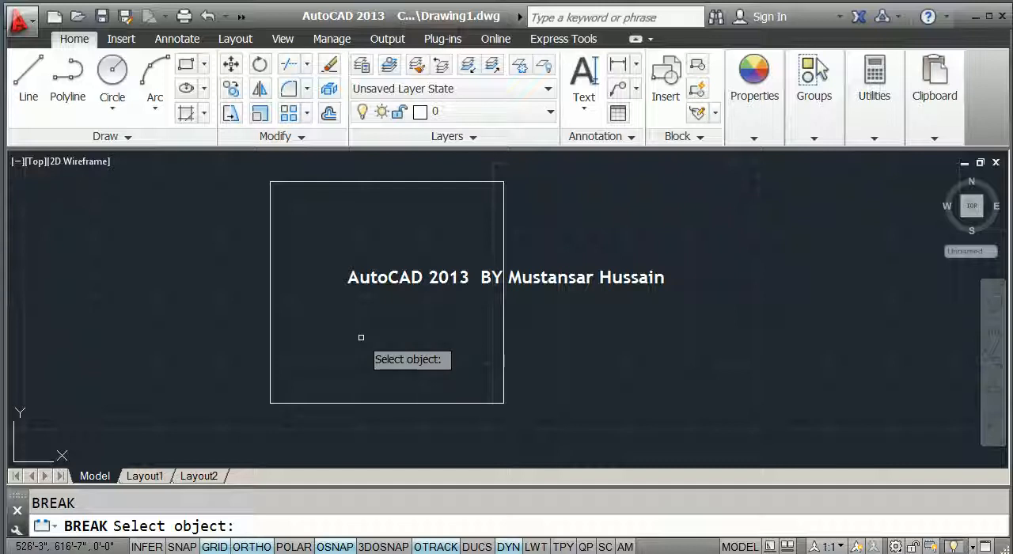
click(358, 404)
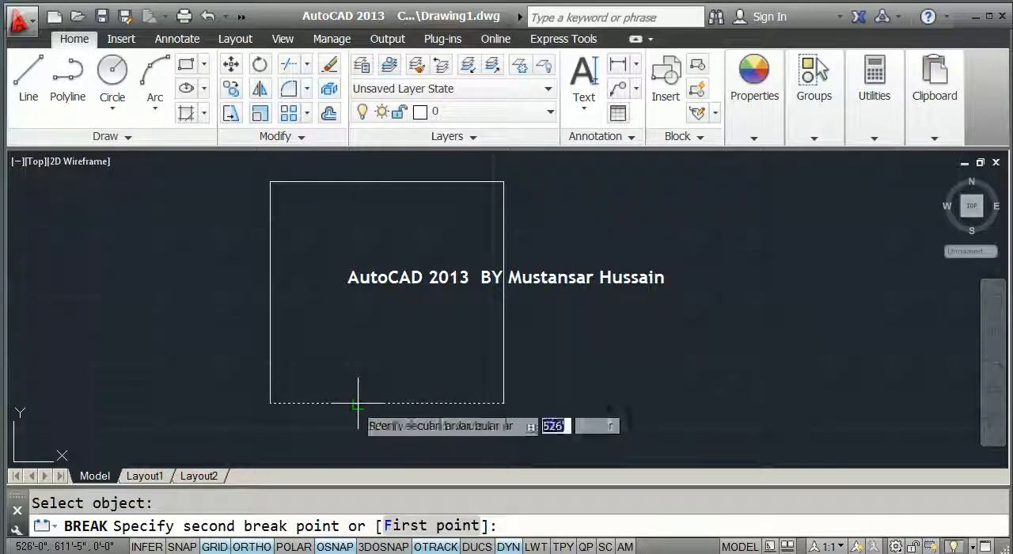
click(413, 528)
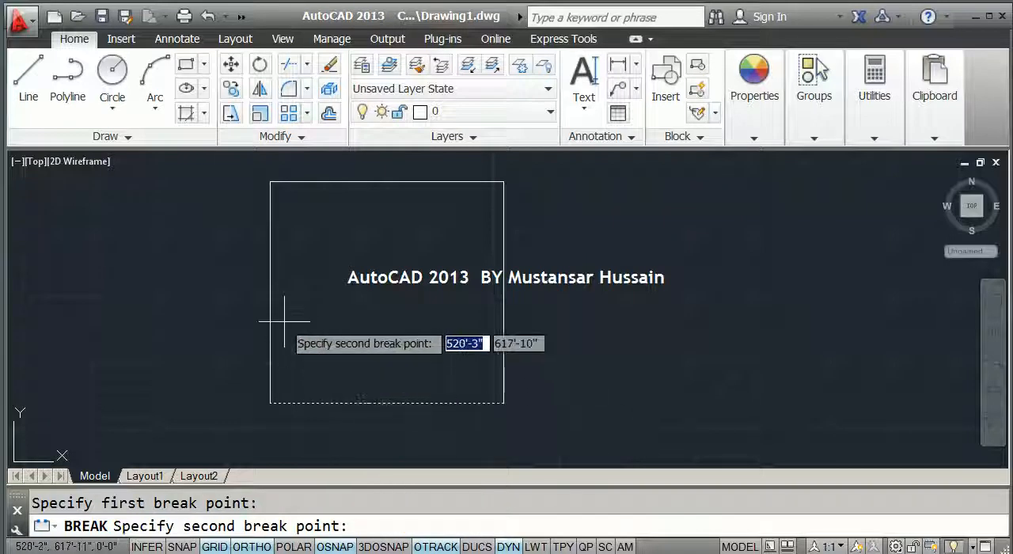
click(270, 294)
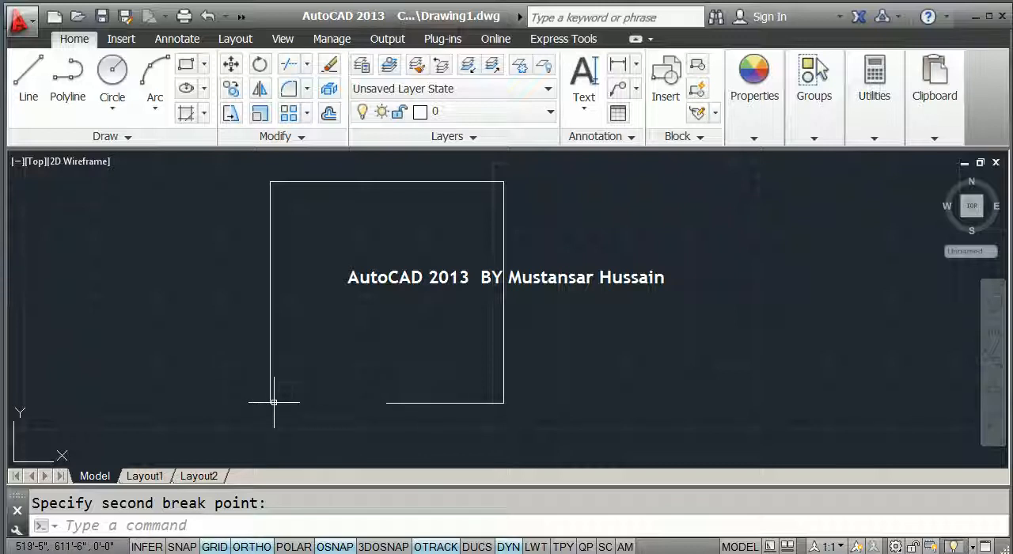
Undo the break in the square's bottom line.
key(Escape)
text(u)
key(Return)
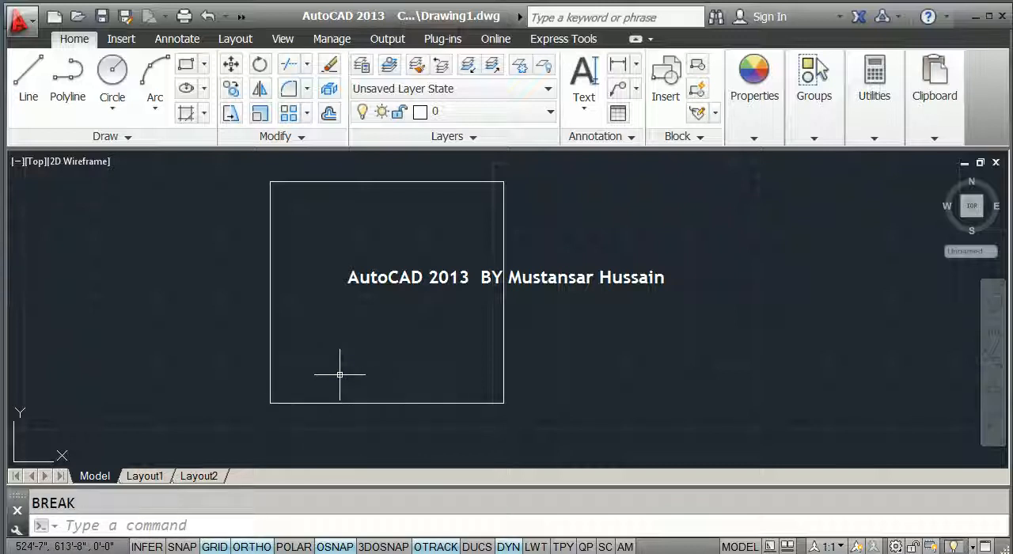
Create a polyline boundary from the square's four lines by picking a point inside it.
text(Bo)
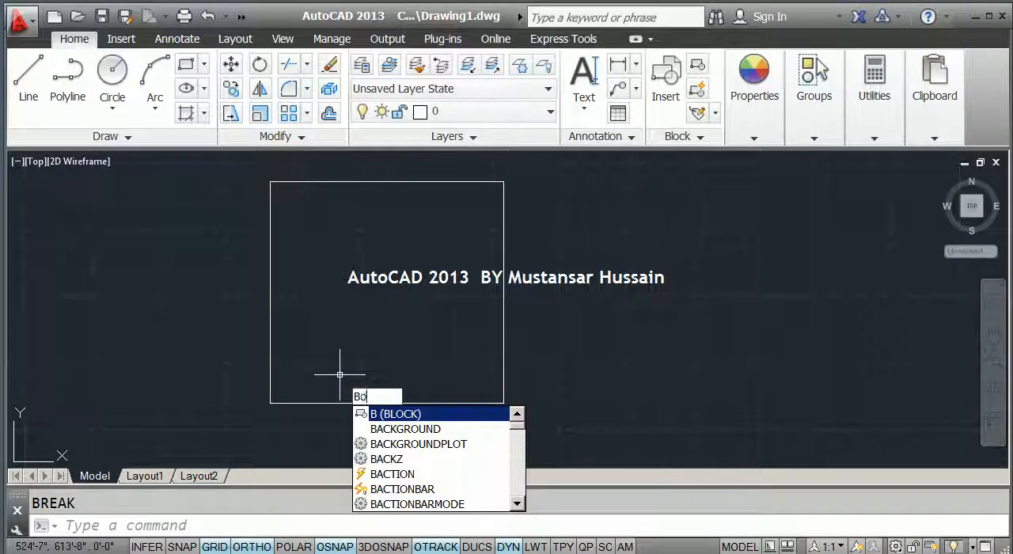
key(Return)
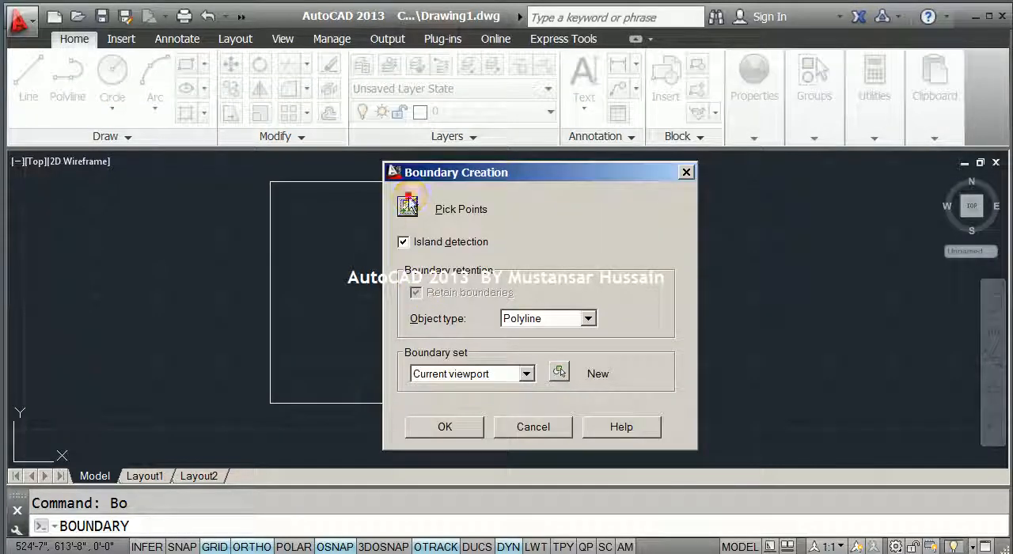
click(408, 206)
key(Return)
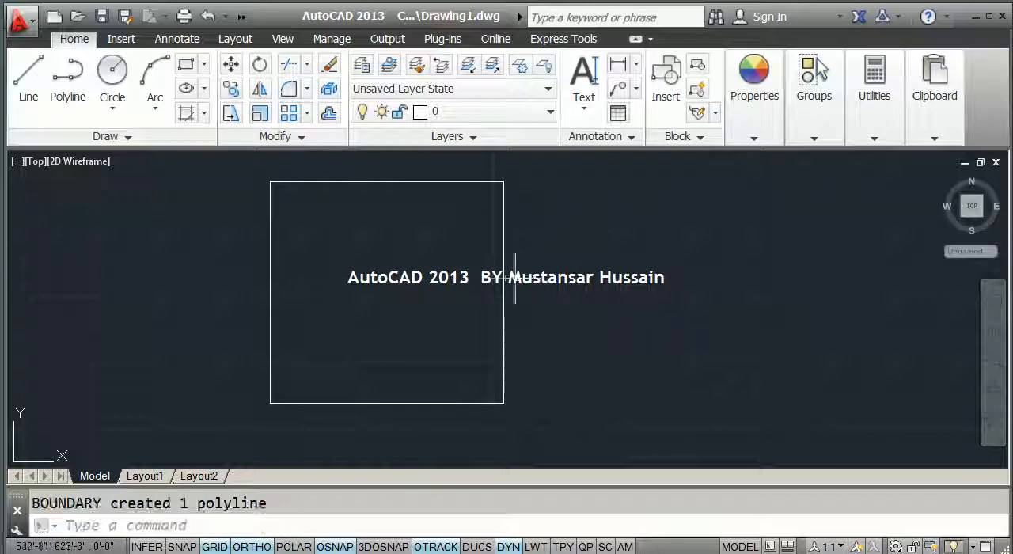
Move the new polyline square horizontally to the right of the original square.
click(499, 279)
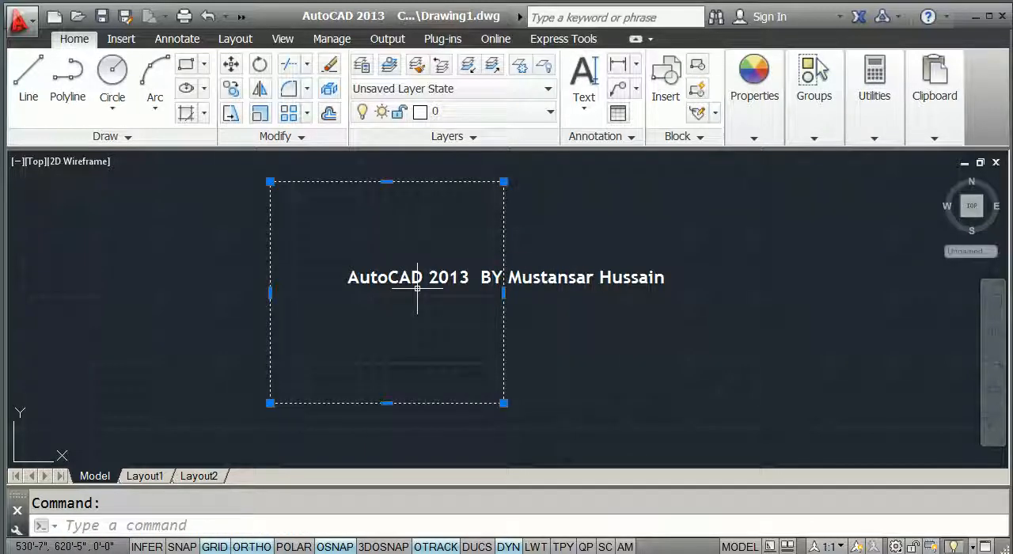
text(m)
key(Return)
scroll(419, 290, down, 4)
click(415, 323)
click(595, 323)
Try breaking a small gap near the middle of the polyline square's bottom edge, and undo the break.
middle_drag(596, 323, 408, 331)
scroll(387, 330, up, 4)
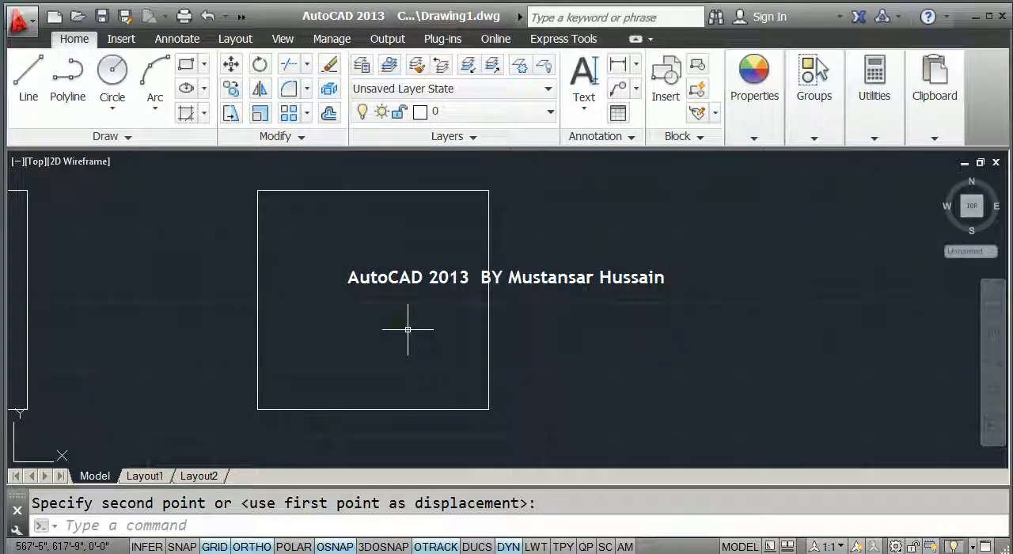
text(br)
key(Return)
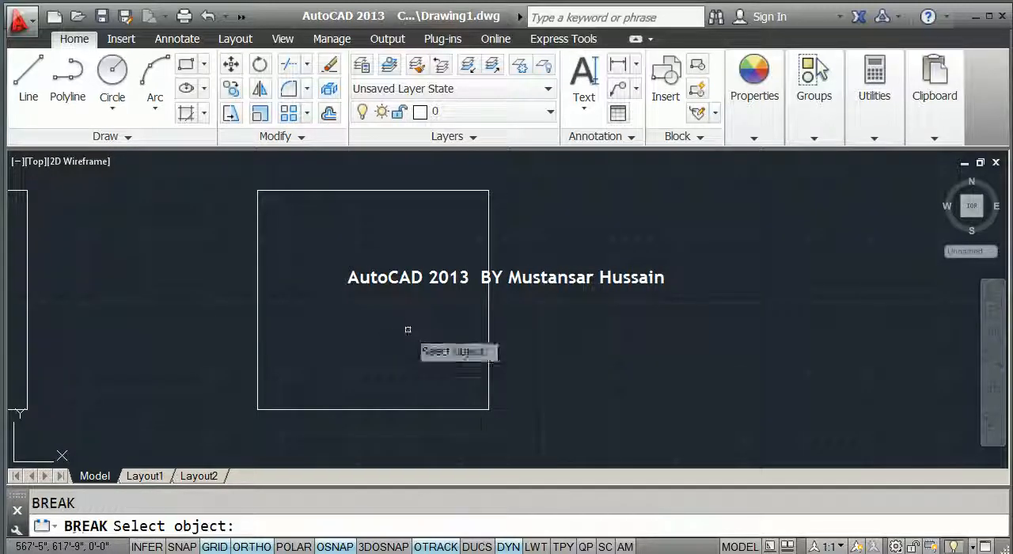
click(384, 410)
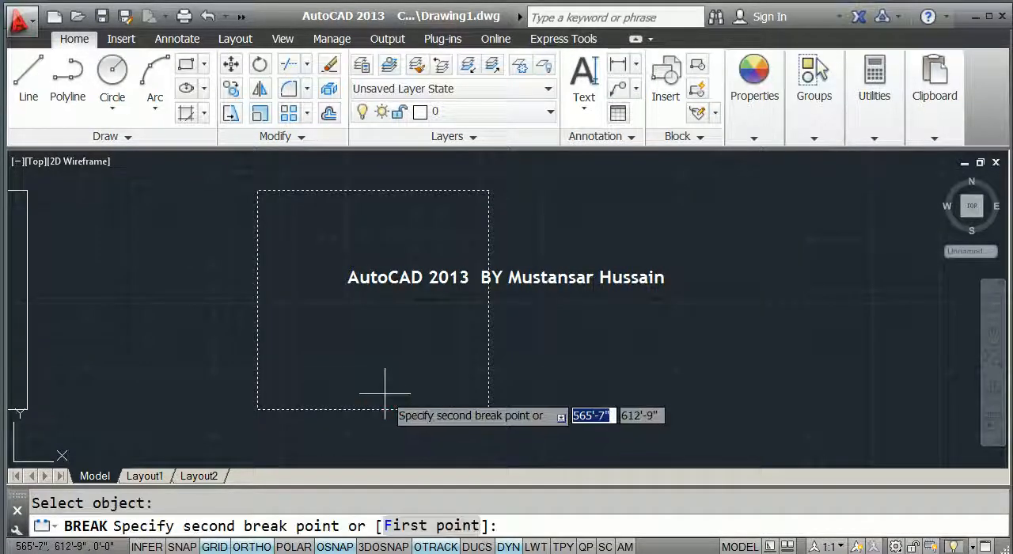
click(374, 408)
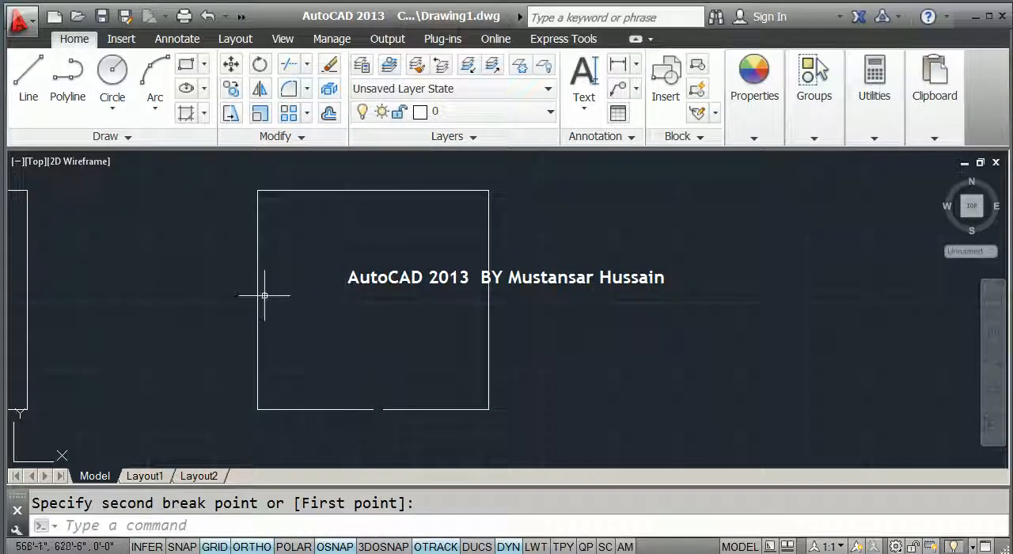
key(ctrl+z)
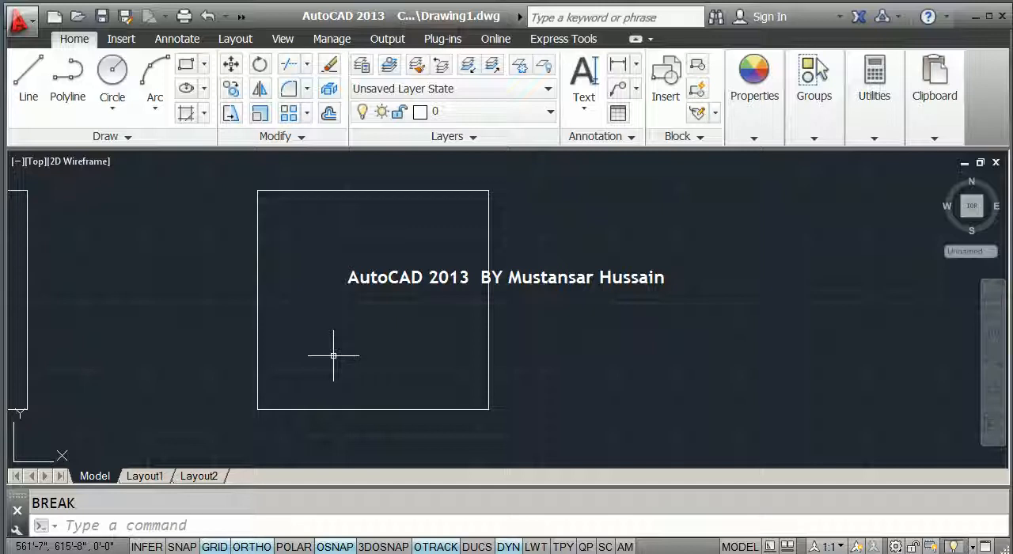
Break the polyline square with the First point option, from the midpoint of its bottom edge to the midpoint of its left edge.
text(br)
key(Return)
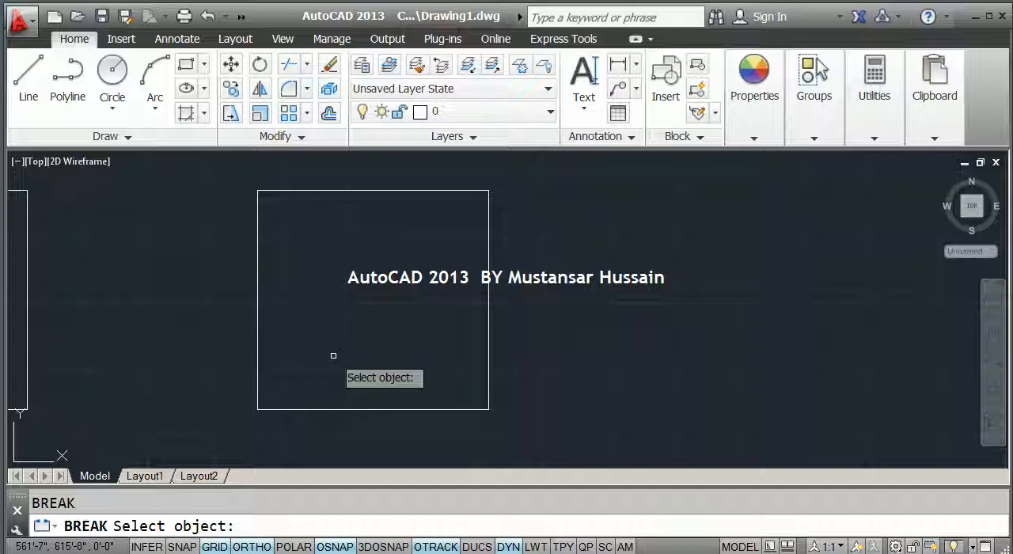
click(354, 408)
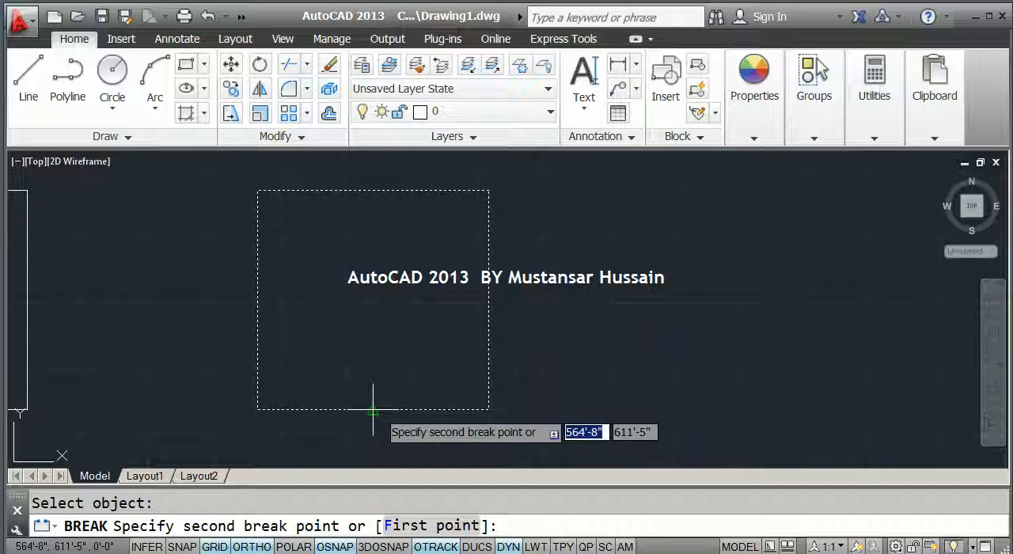
click(411, 529)
click(369, 409)
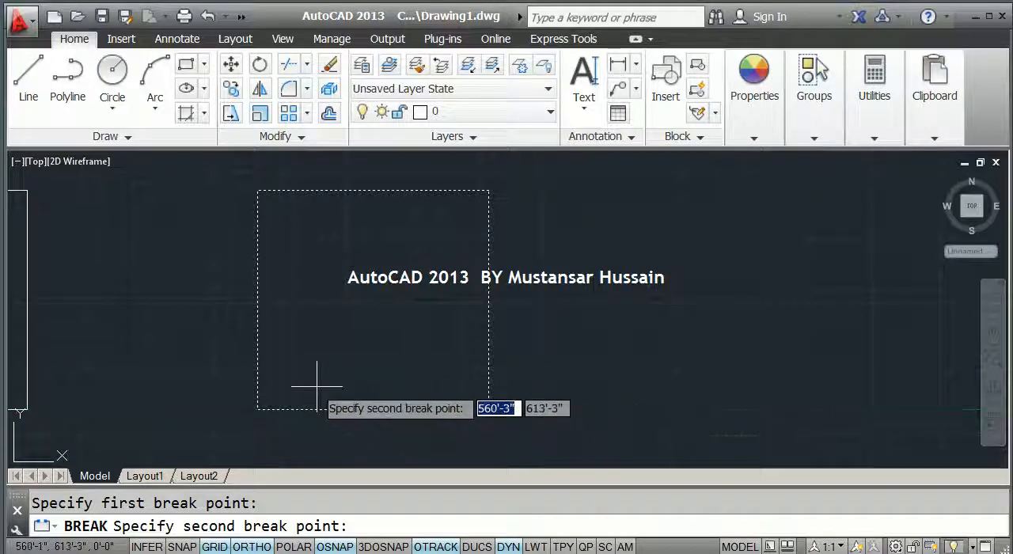
click(257, 299)
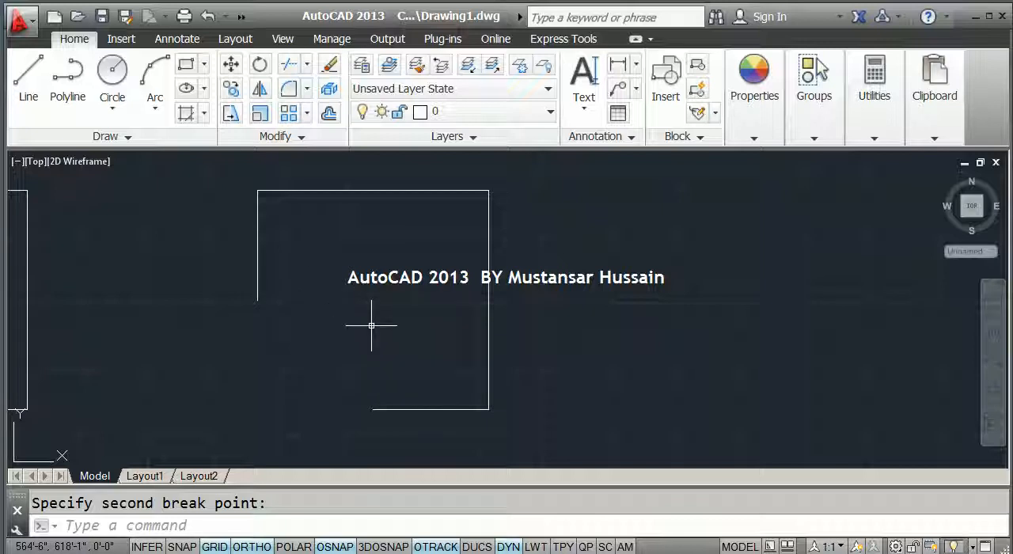
scroll(372, 324, down, 6)
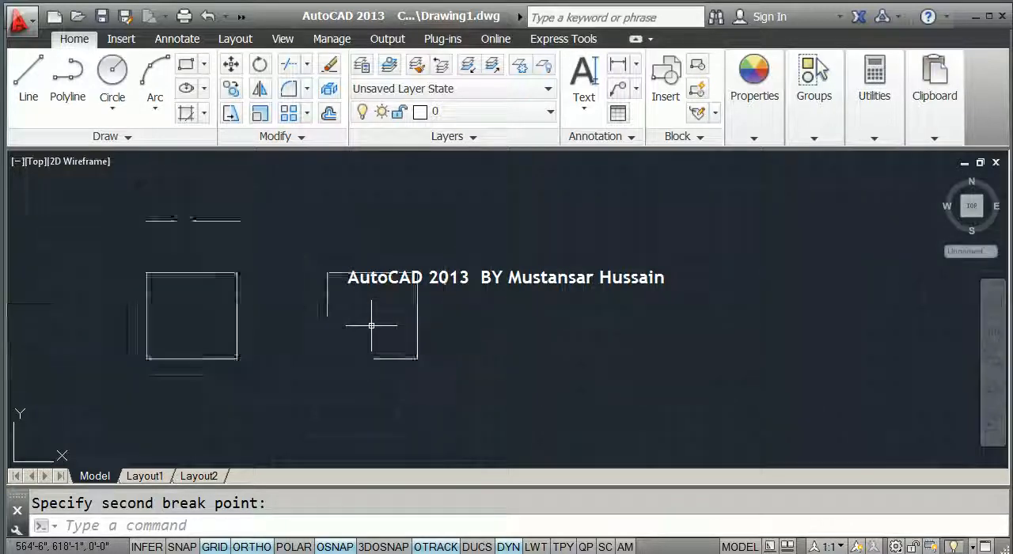
mouse_move(341, 327)
middle_down()
mouse_move(656, 294)
mouse_move(658, 283)
middle_up()
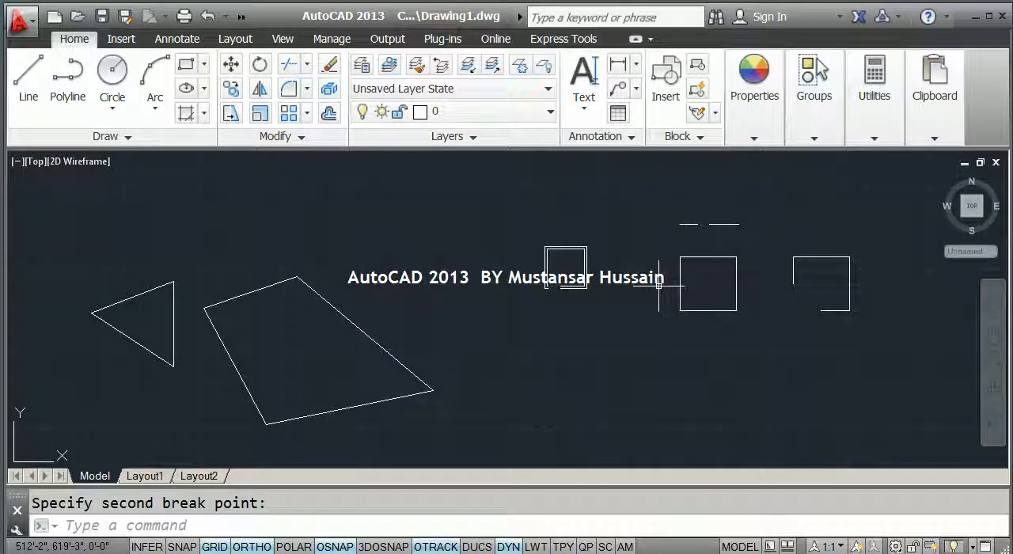